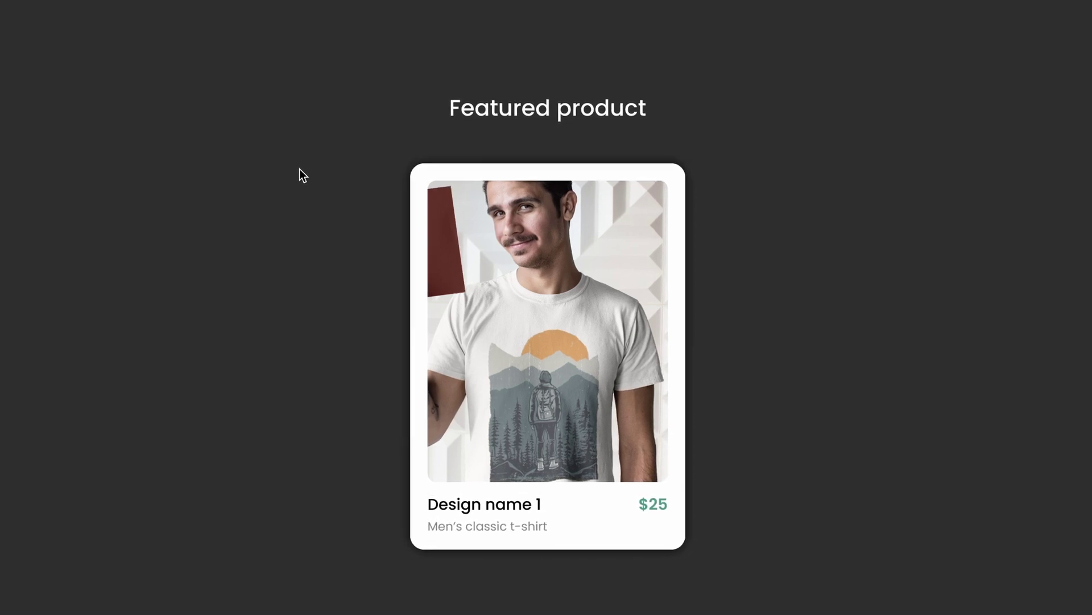
# Step: Examine the product card component and the T-shirt design group, and preview the demo frame as a prototype
pyautogui.moveTo(660, 340)
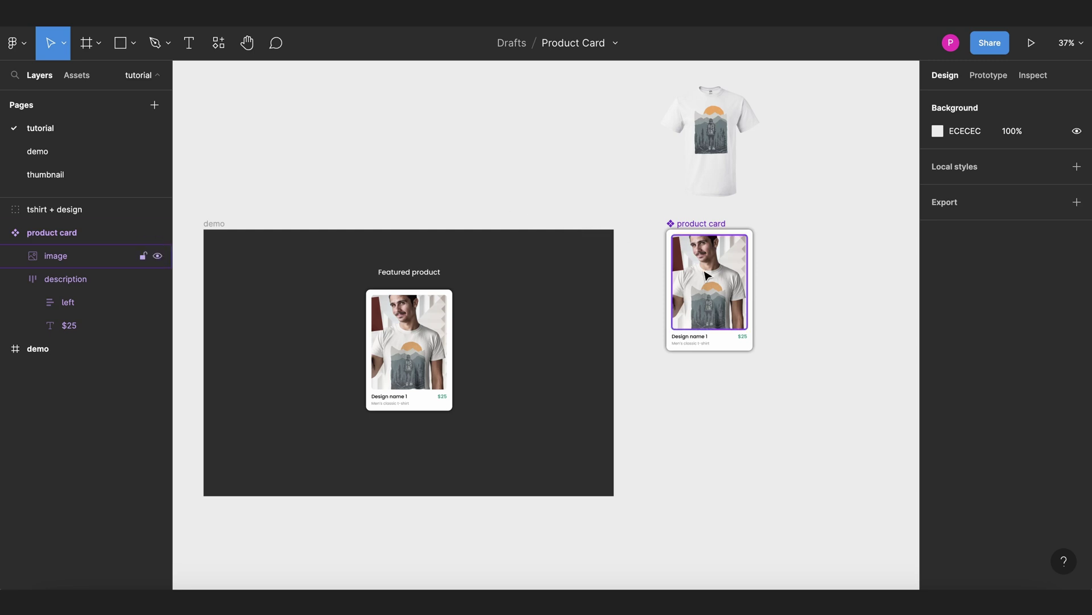
pyautogui.scroll(3, 706, 272)
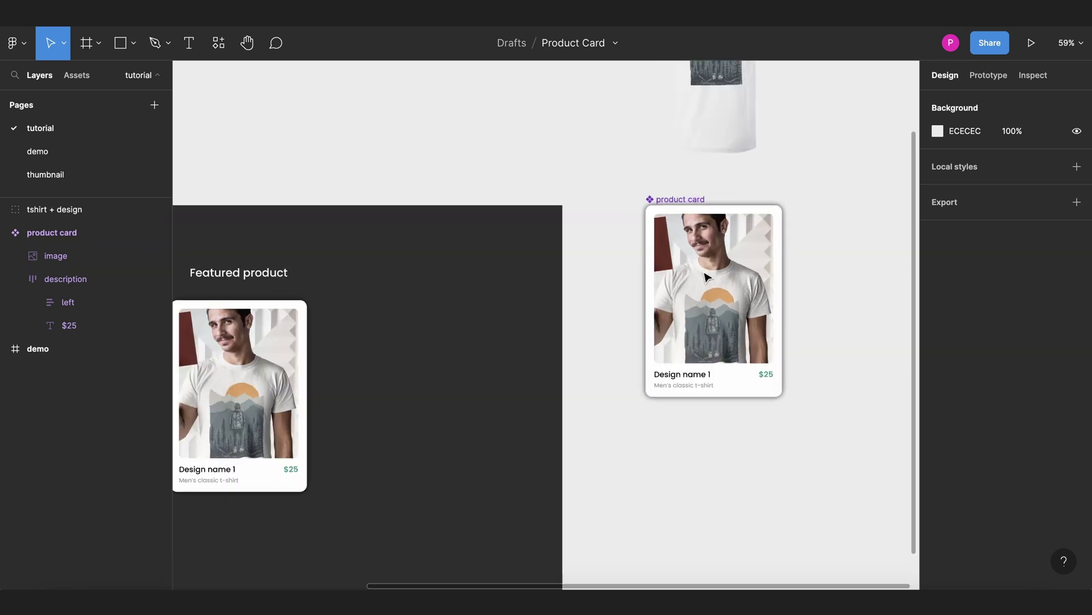
pyautogui.click(700, 201)
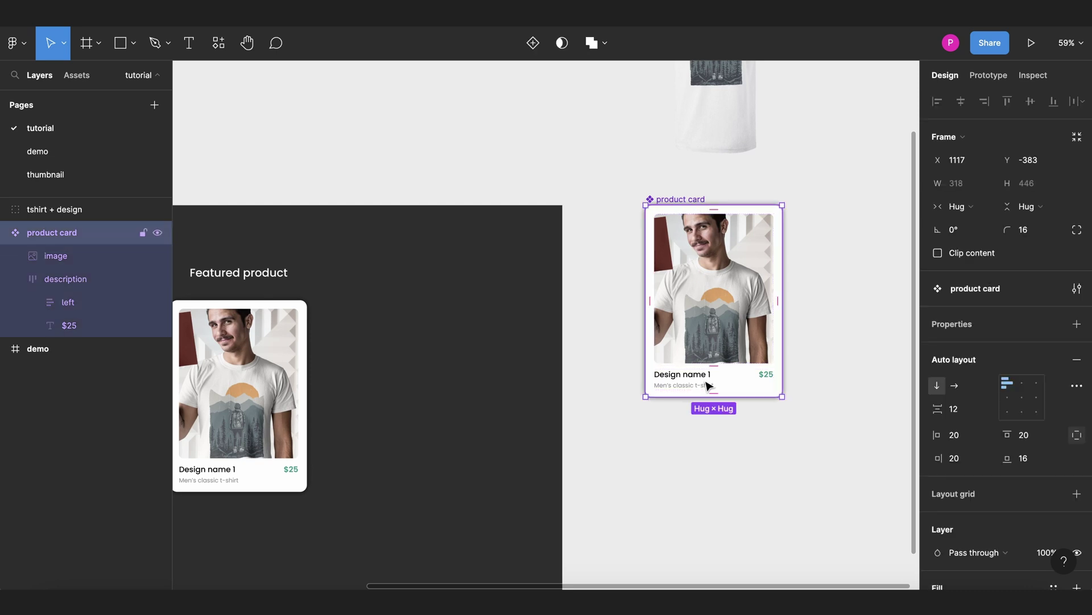
pyautogui.scroll(4, 736, 381)
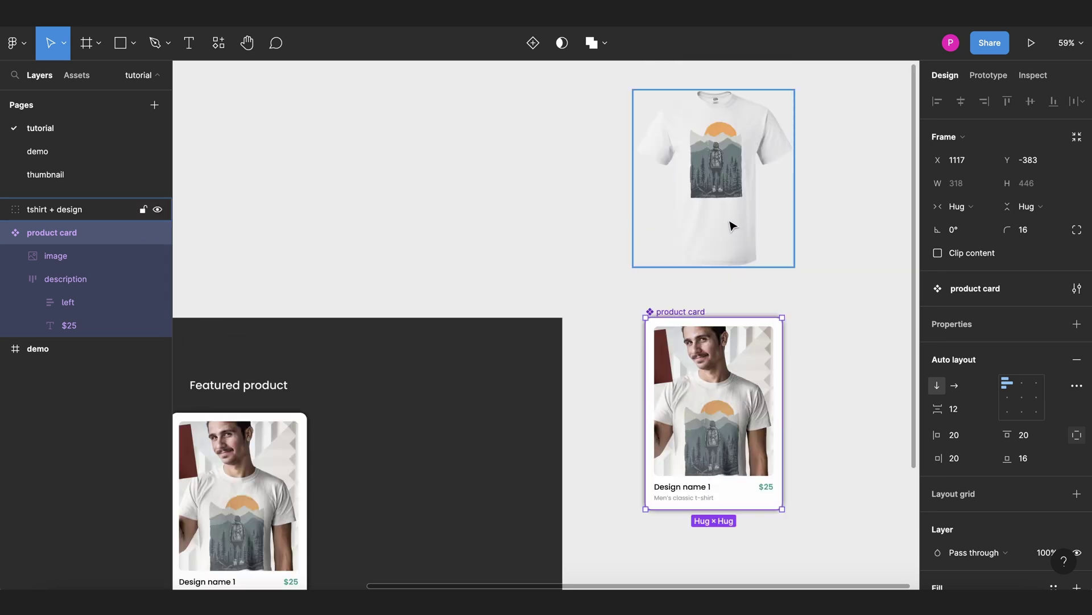
pyautogui.scroll(-5, 740, 185)
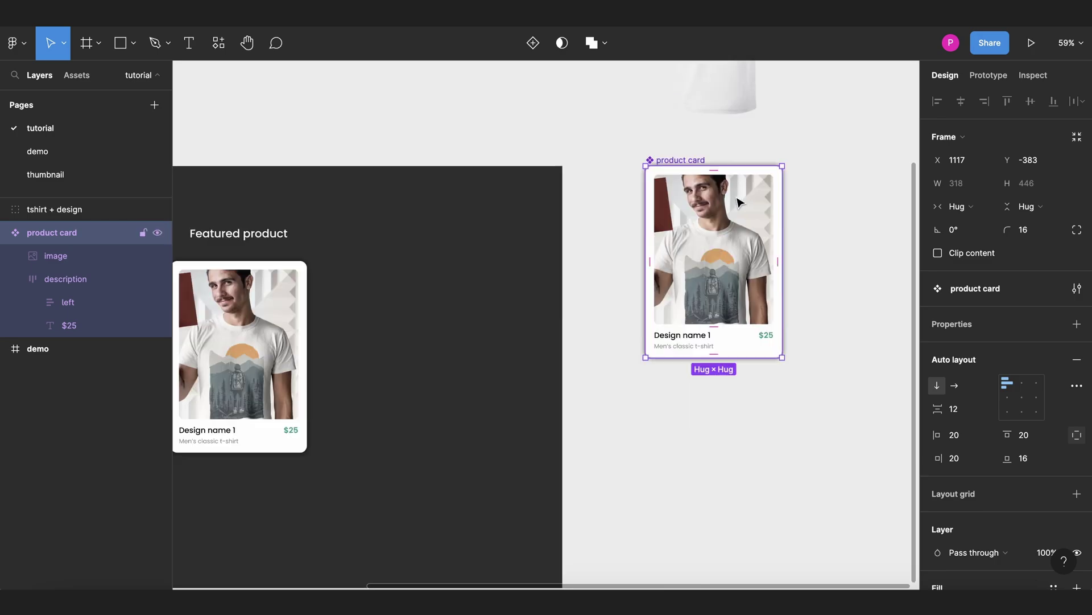
pyautogui.hotkey('ctrl', 'alt', 'Return')
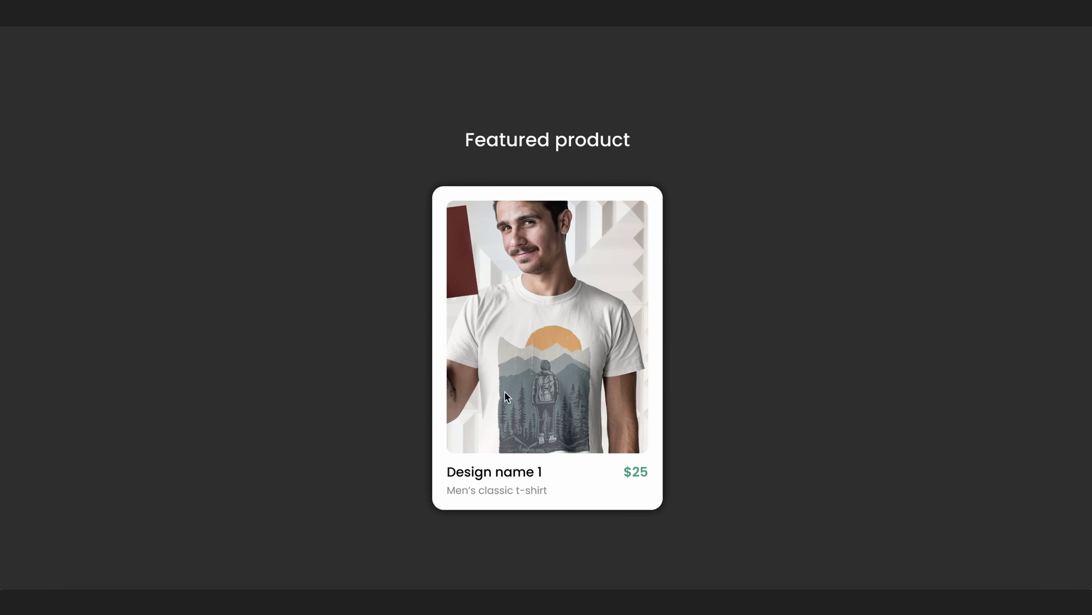
pyautogui.press('Escape')
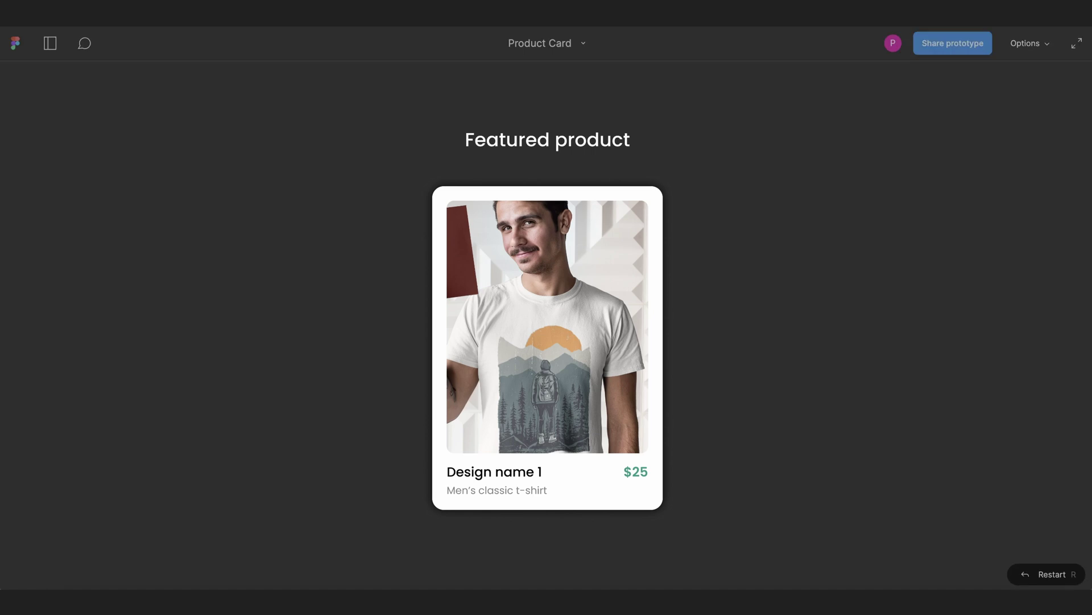
pyautogui.keyDown('ctrl'); pyautogui.scroll(-3, 476, 218); pyautogui.keyUp('ctrl')
pyautogui.hscroll(4, 522, 254)
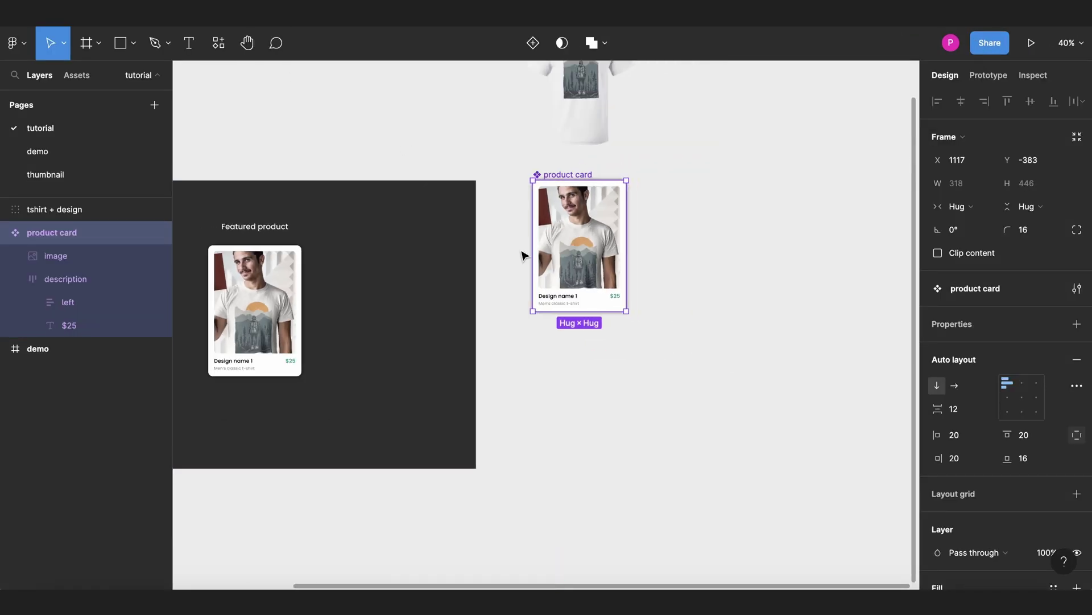
# Step: Duplicate the image layer from the product card component onto the empty canvas beside the card
pyautogui.click(517, 237)
pyautogui.keyDown('ctrl'); pyautogui.scroll(4, 444, 219); pyautogui.keyUp('ctrl')
pyautogui.doubleClick(444, 221)
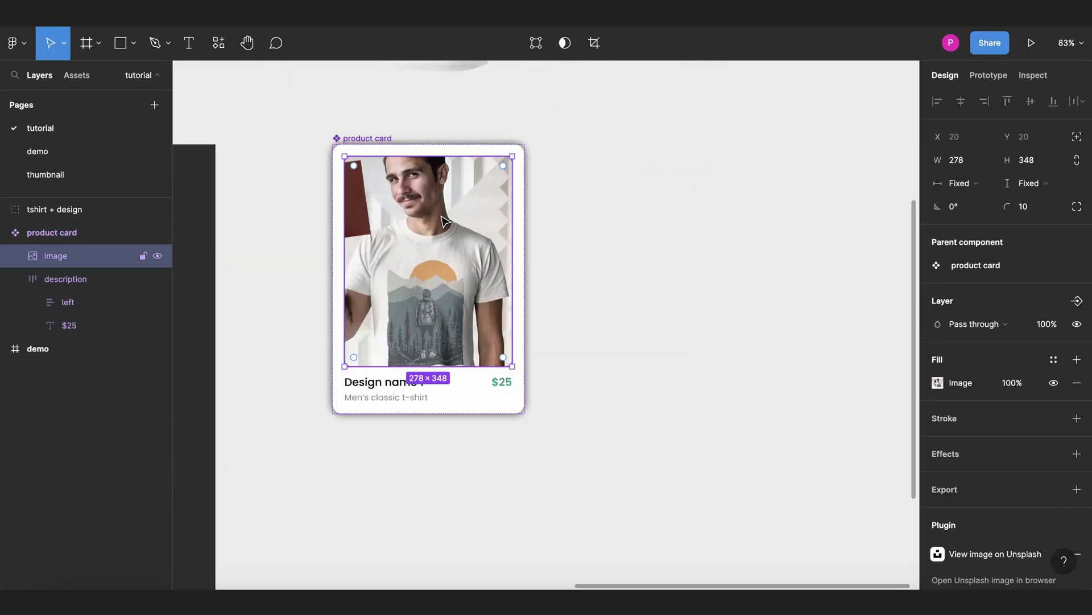
pyautogui.moveTo(446, 221); pyautogui.dragTo(828, 224)
pyautogui.hscroll(5, 670, 127)
pyautogui.click(686, 210)
# Step: Move the "tshirt + design" group on top of the duplicated model image
pyautogui.keyDown('ctrl'); pyautogui.scroll(-5, 685, 210); pyautogui.keyUp('ctrl')
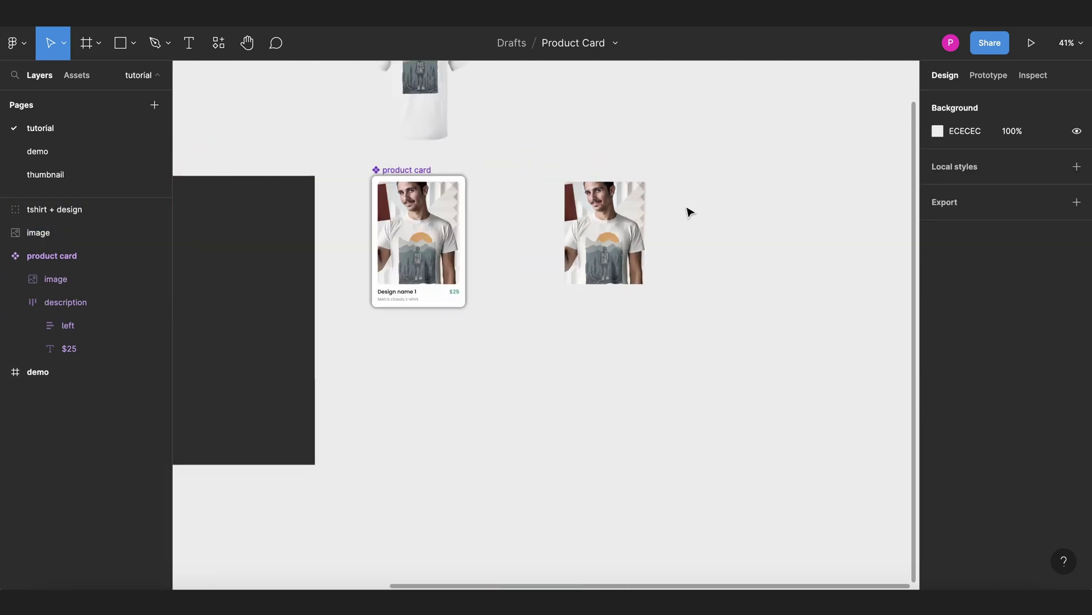
pyautogui.scroll(3, 686, 210)
pyautogui.moveTo(401, 215); pyautogui.dragTo(586, 376)
# Step: Scale the "tshirt + design" group to about 278 × 305 and align it with the side and bottom edges of the duplicated image
pyautogui.keyDown('ctrl'); pyautogui.scroll(5, 586, 376); pyautogui.keyUp('ctrl')
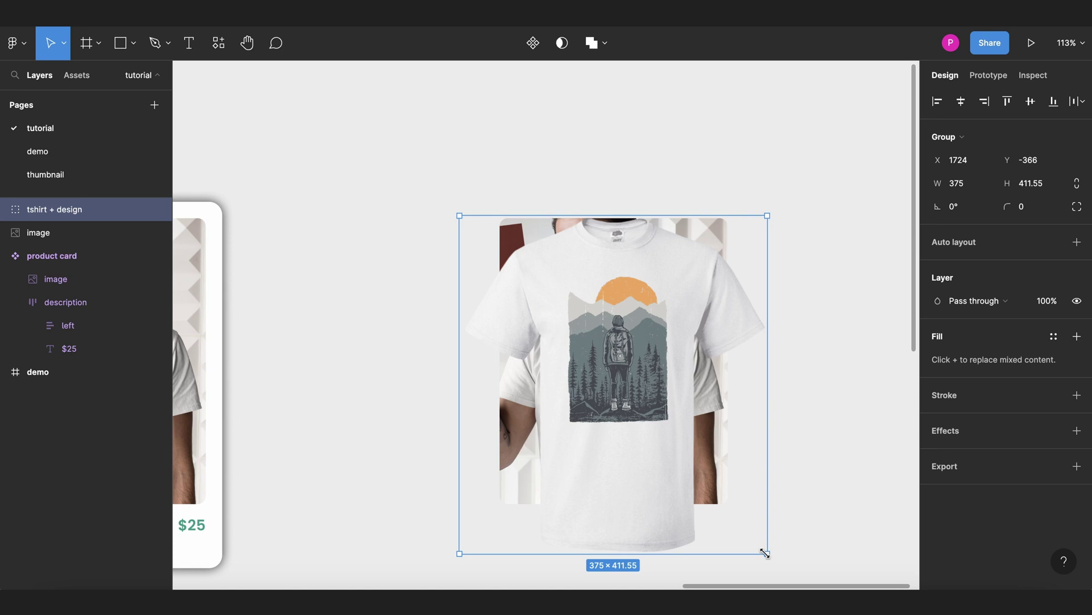
pyautogui.moveTo(764, 552); pyautogui.dragTo(728, 509)
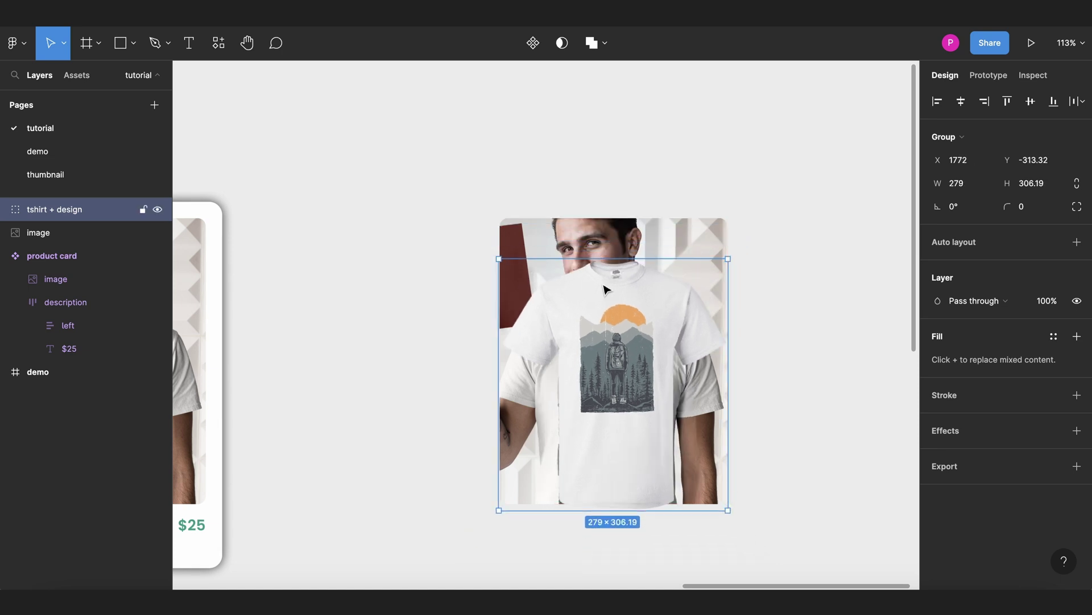
pyautogui.scroll(3, 677, 387)
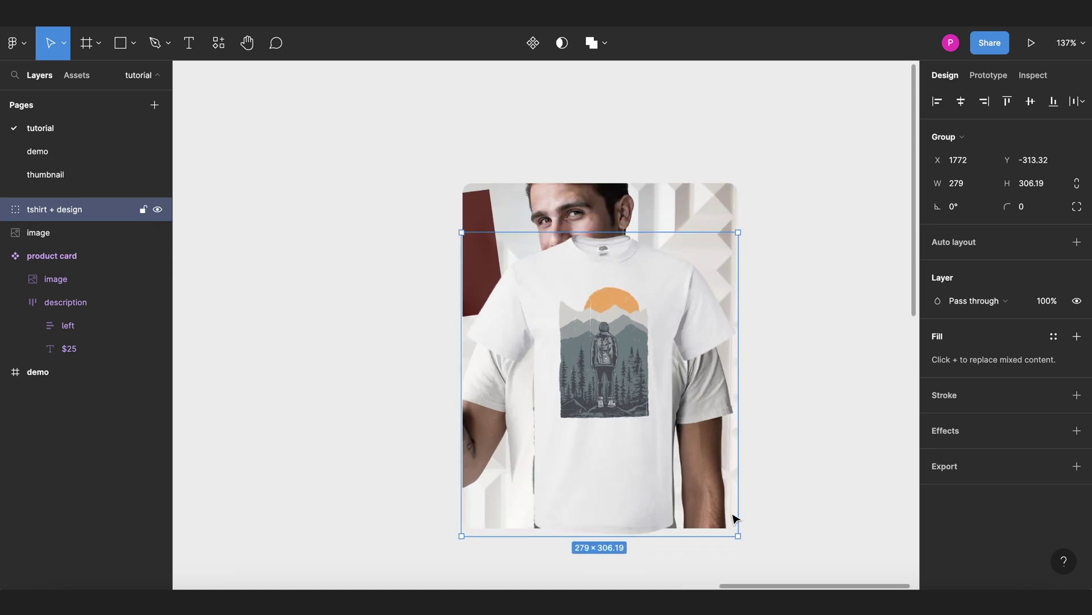
pyautogui.moveTo(738, 535); pyautogui.dragTo(729, 524)
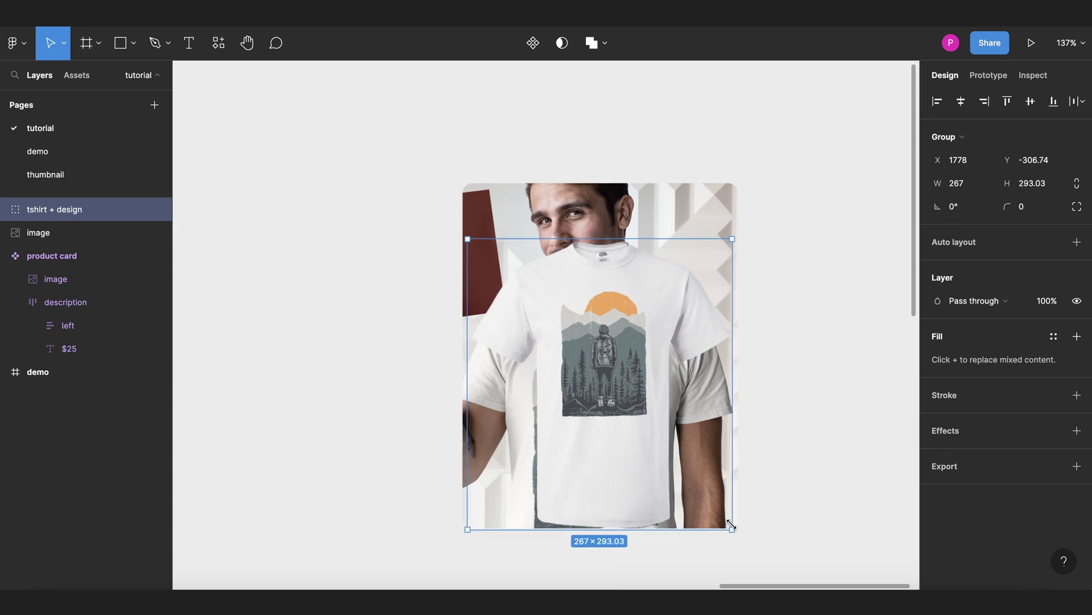
pyautogui.moveTo(633, 438); pyautogui.dragTo(630, 436)
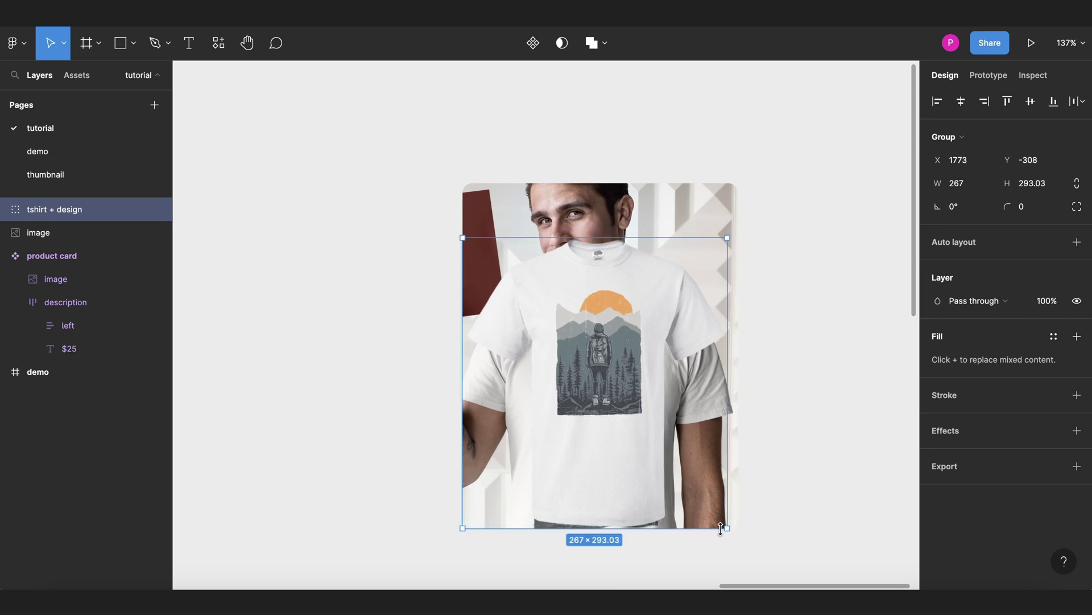
pyautogui.moveTo(726, 529); pyautogui.dragTo(736, 541)
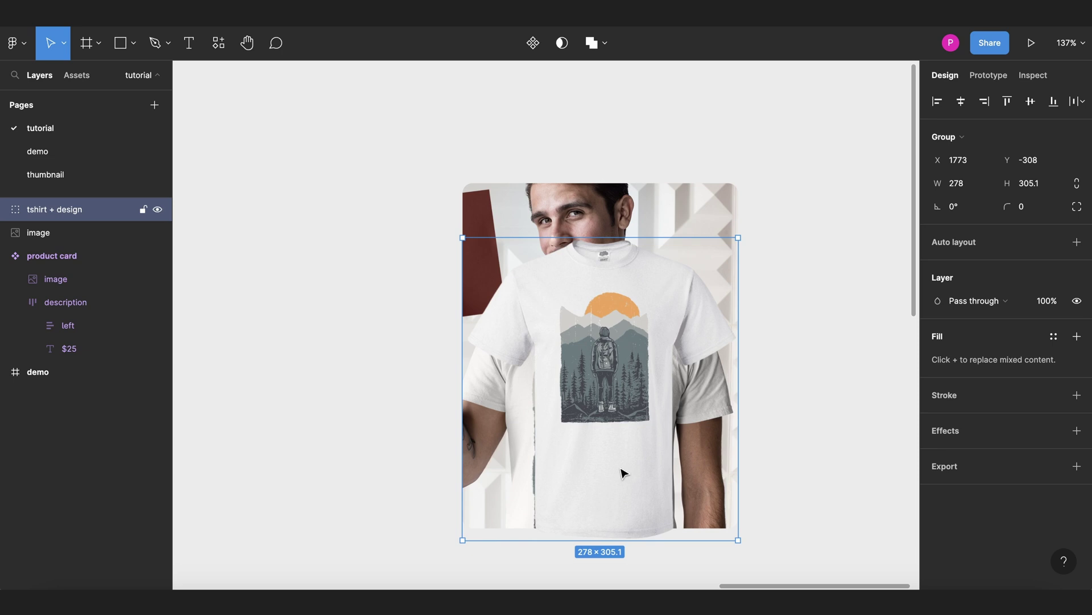
pyautogui.moveTo(621, 471); pyautogui.dragTo(622, 459)
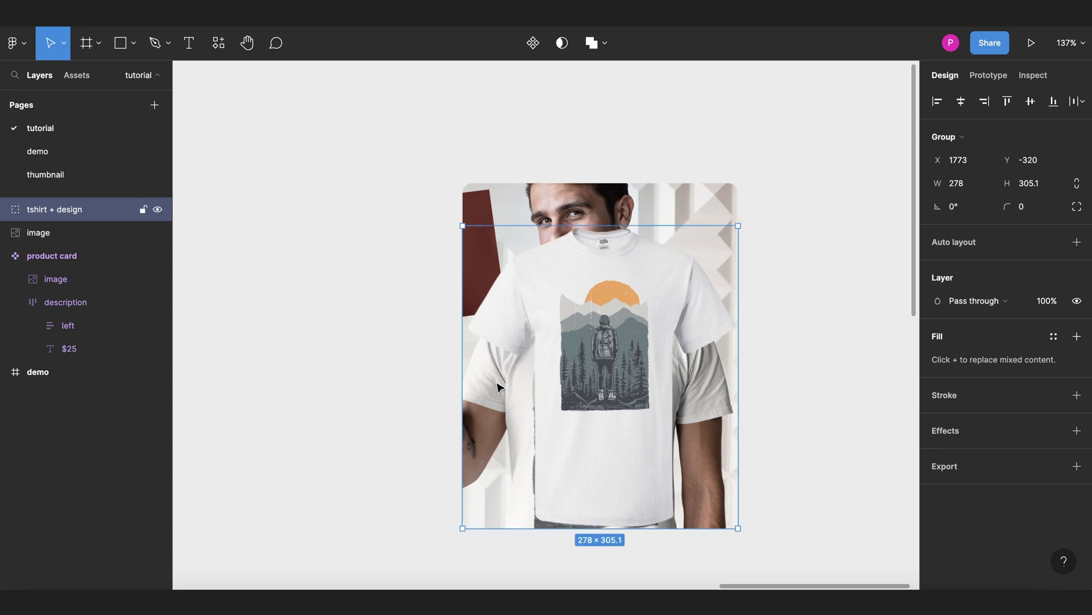
# Step: Wrap the "tshirt + design" group and the duplicated image together in a new frame
pyautogui.keyDown('ctrl'); pyautogui.scroll(-3, 433, 359); pyautogui.keyUp('ctrl')
pyautogui.click(430, 228)
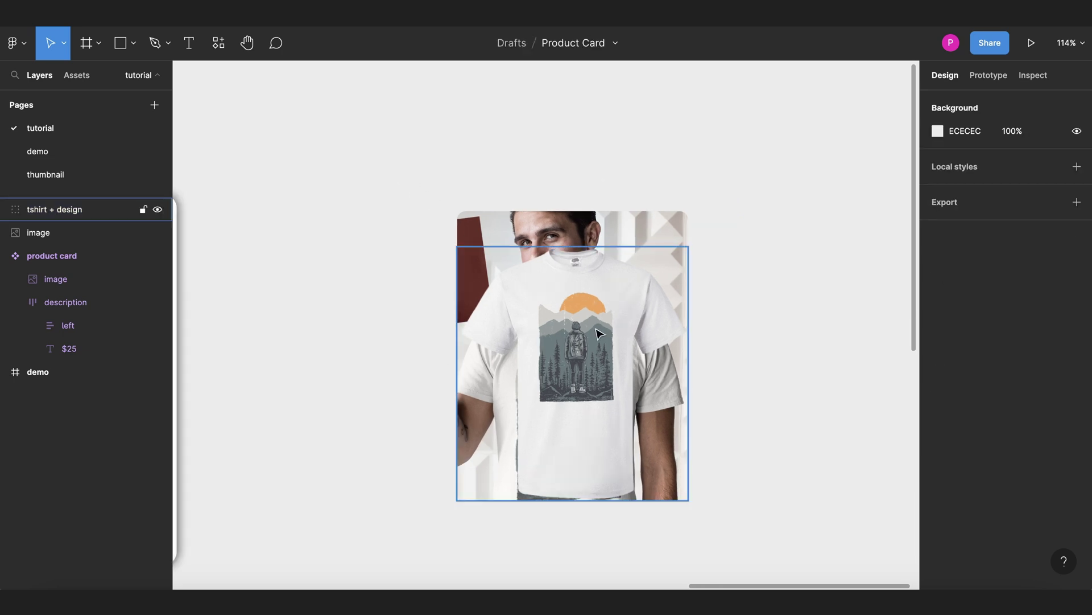
pyautogui.moveTo(379, 166); pyautogui.dragTo(780, 537)
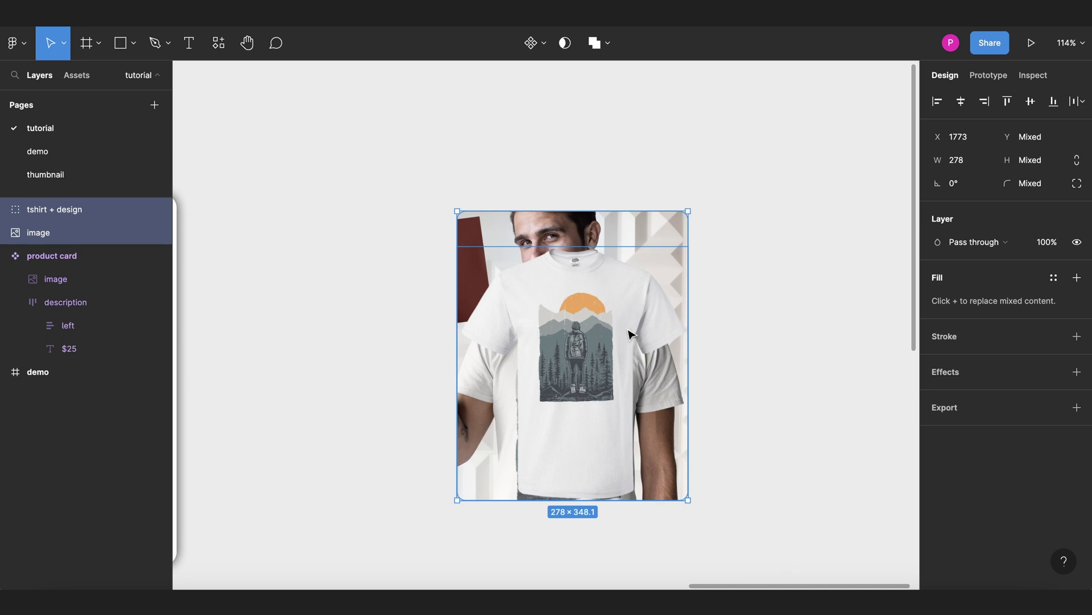
pyautogui.rightClick(629, 335)
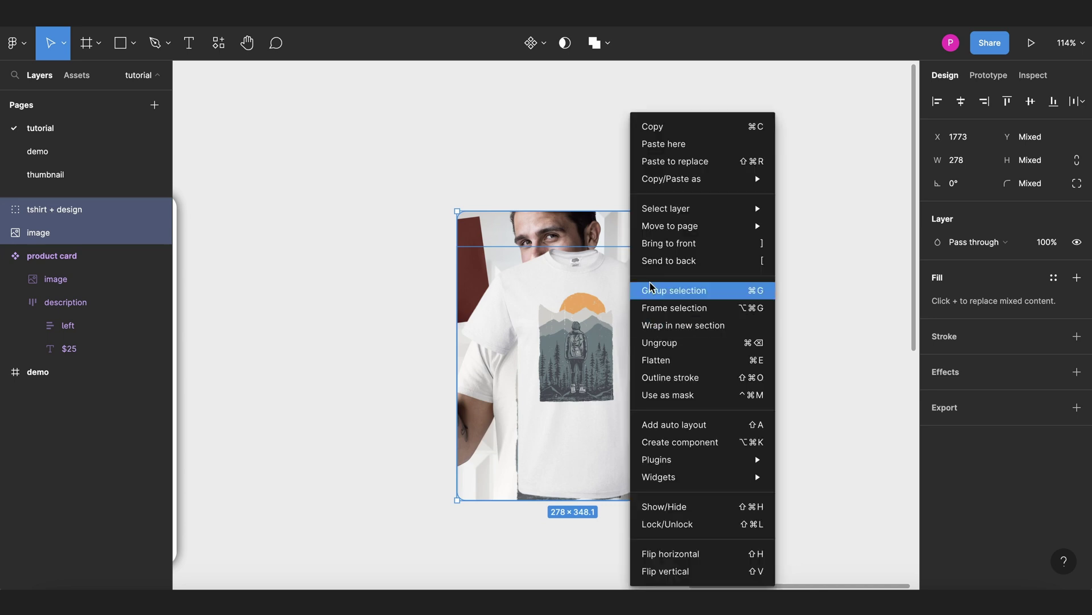
pyautogui.click(685, 308)
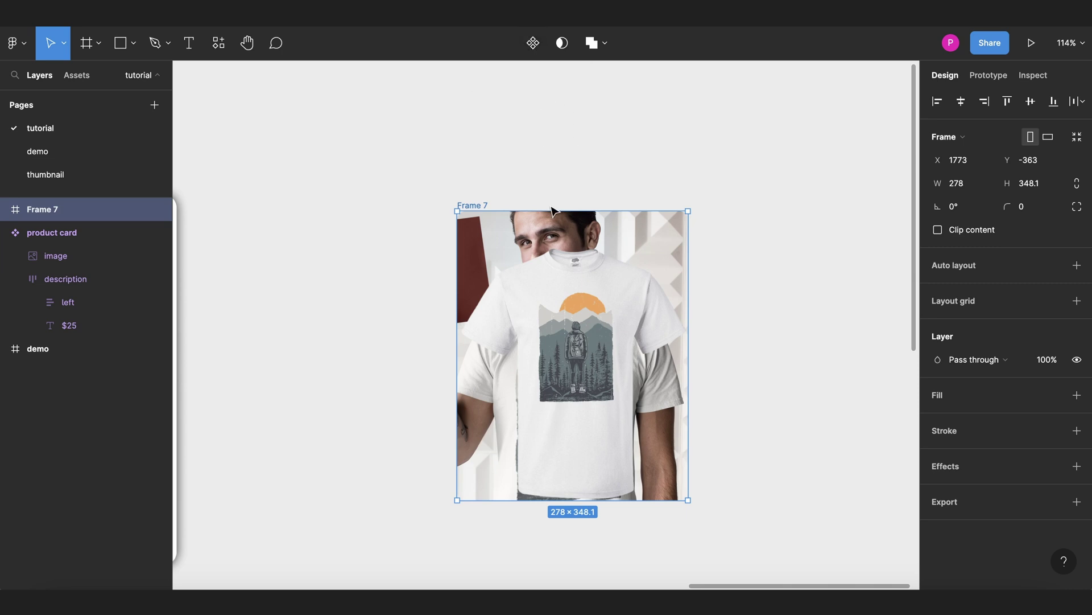
# Step: Convert the new frame into a component and rename it "product image"
pyautogui.press('alt')
pyautogui.hotkey('ctrl', 'alt', 'k')
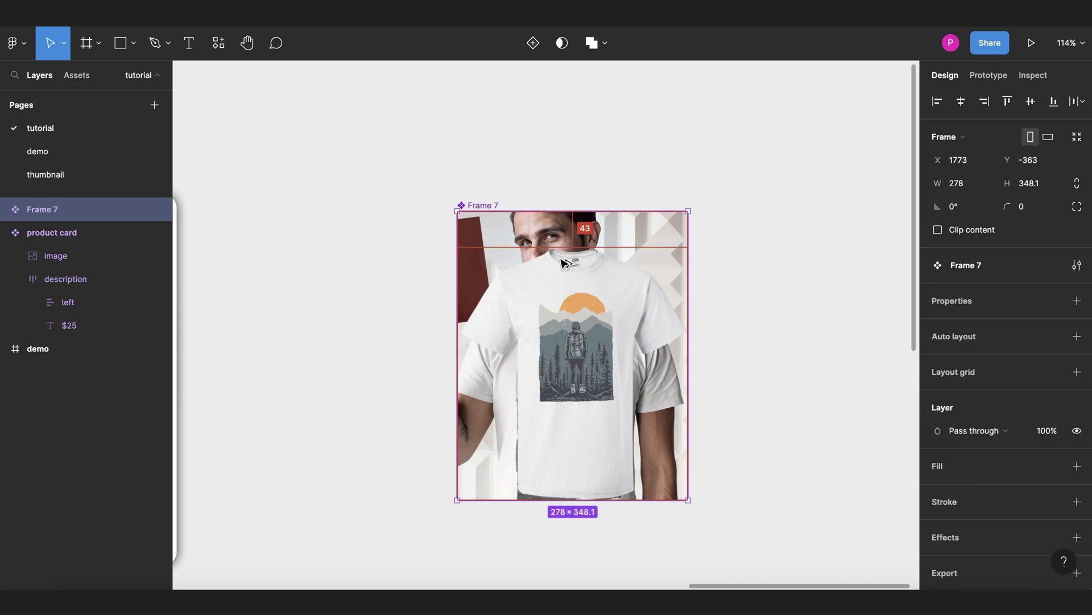
pyautogui.doubleClick(481, 205)
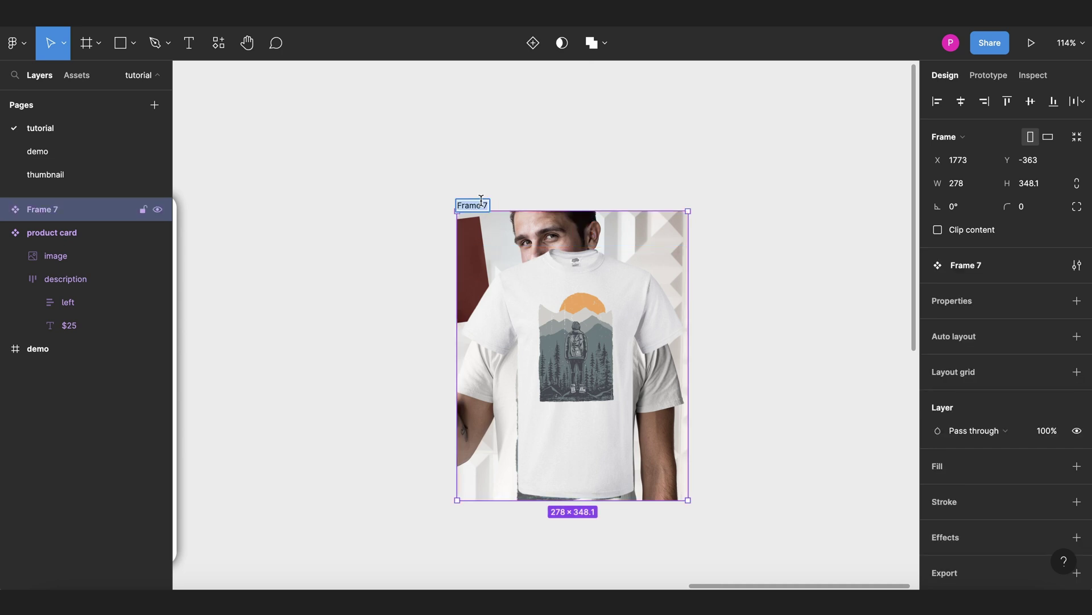
pyautogui.write('product image')
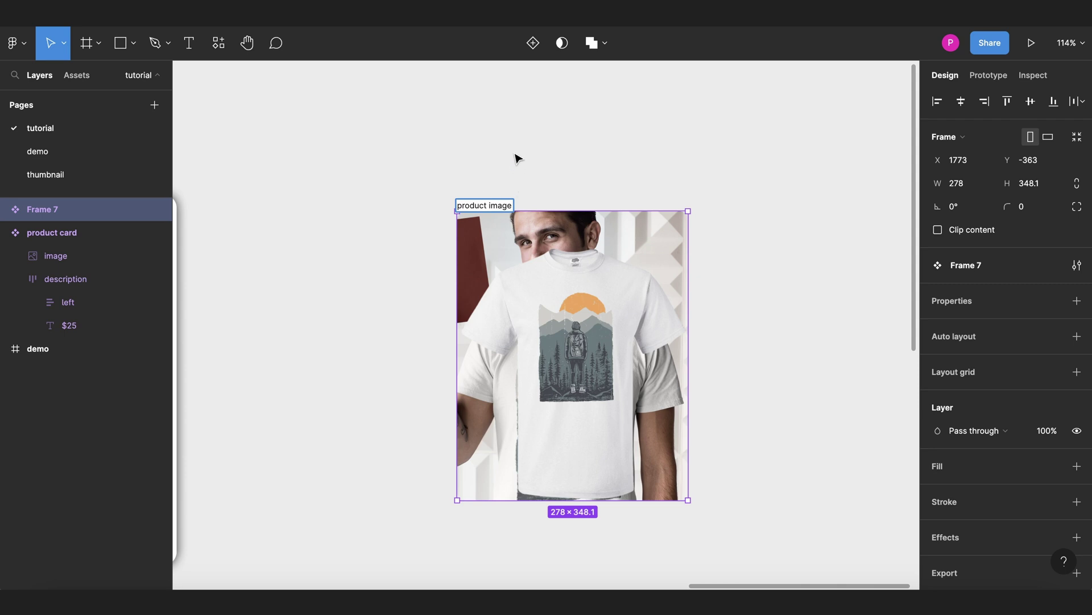
pyautogui.click(515, 156)
# Step: Add a second variant to the product image component and name it "Hover"
pyautogui.scroll(-5, 370, 157)
pyautogui.click(449, 185)
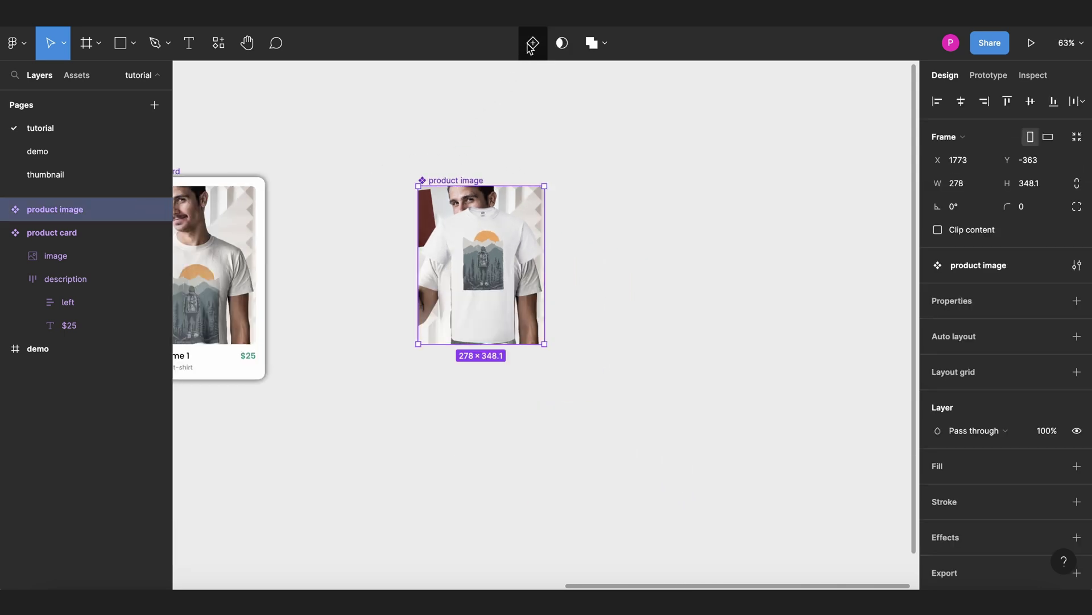
pyautogui.click(532, 44)
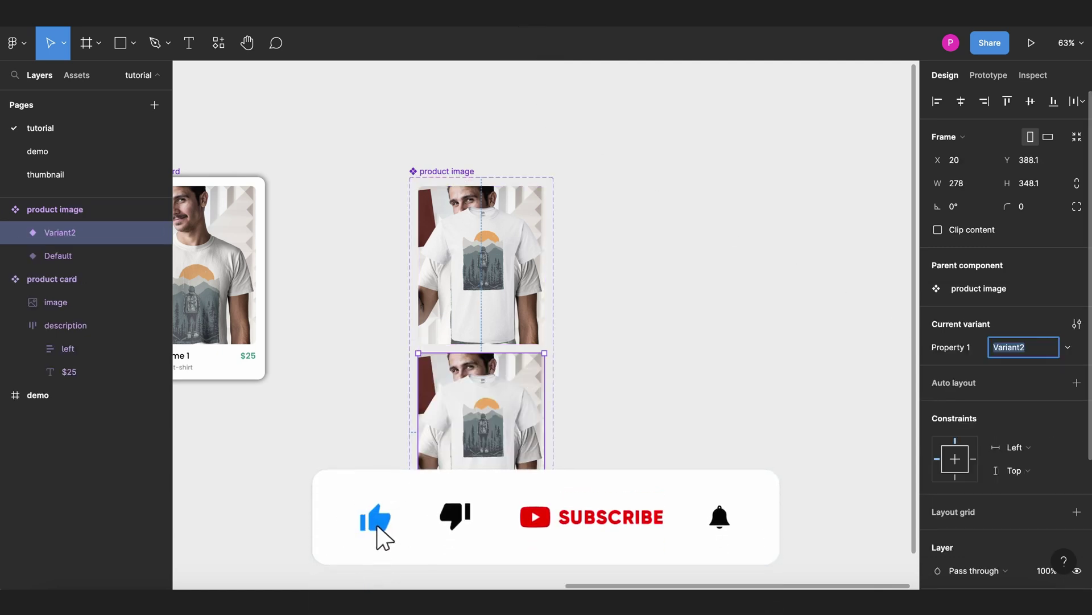
pyautogui.write('Hover')
pyautogui.press('Return')
pyautogui.click(815, 349)
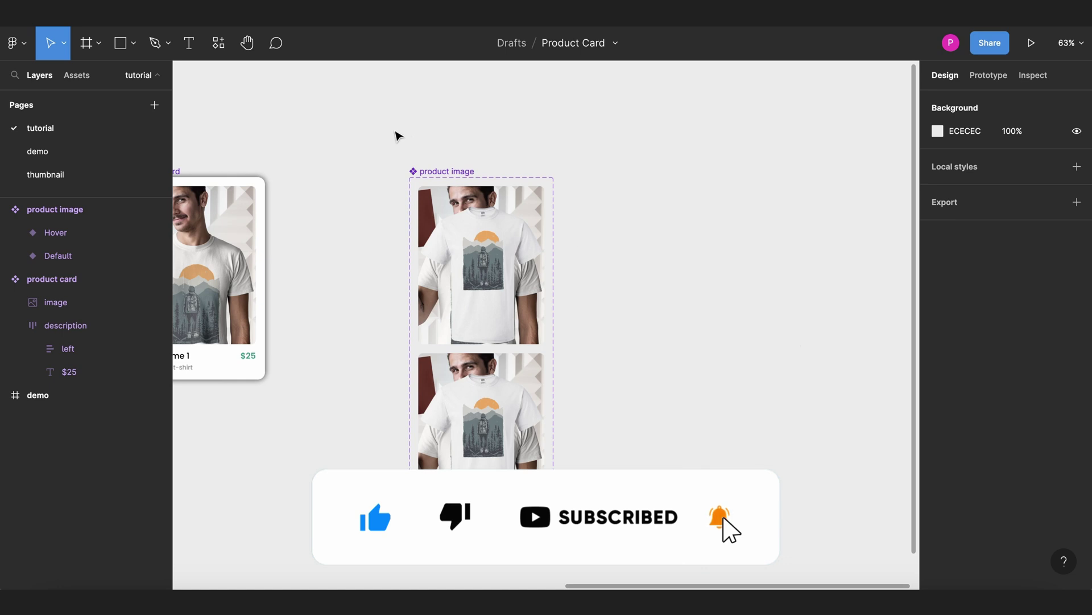
# Step: Rename the variant property of the product image component set to "State"
pyautogui.click(439, 171)
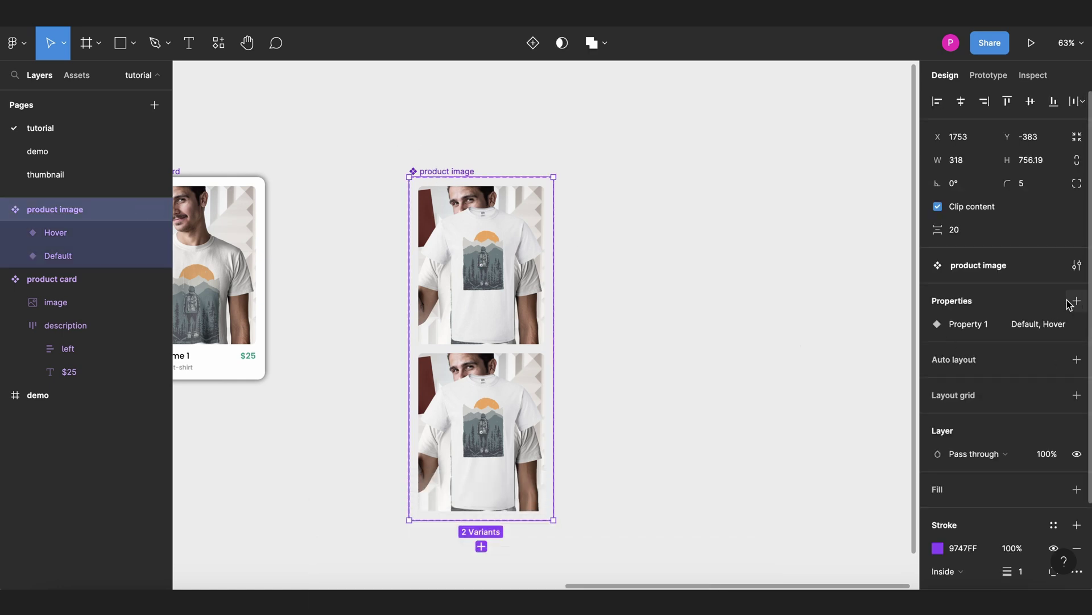
pyautogui.click(1053, 324)
pyautogui.write('State')
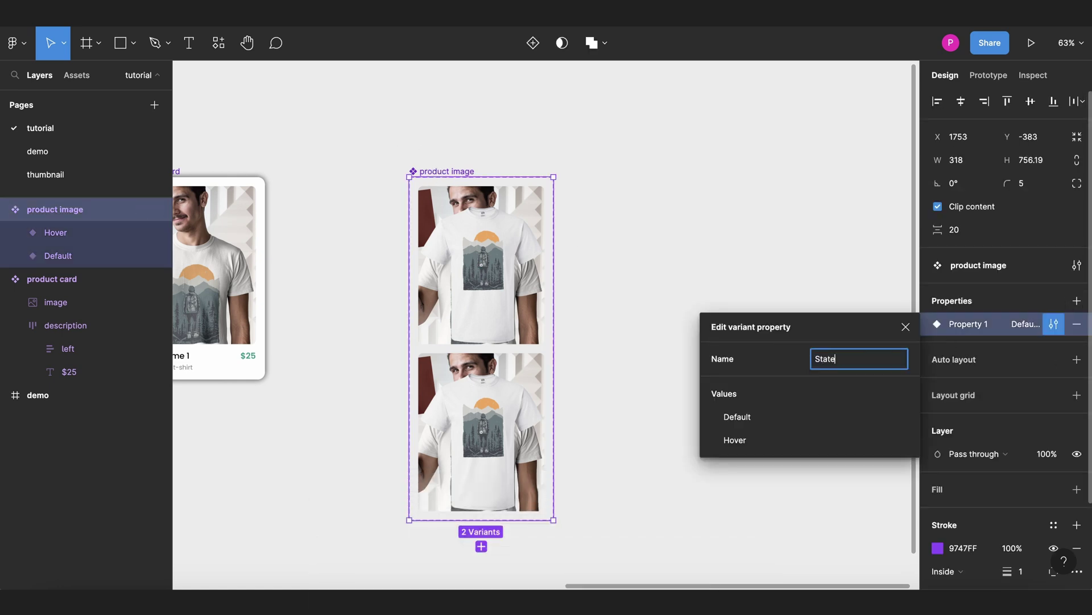
pyautogui.press('Return')
pyautogui.click(629, 217)
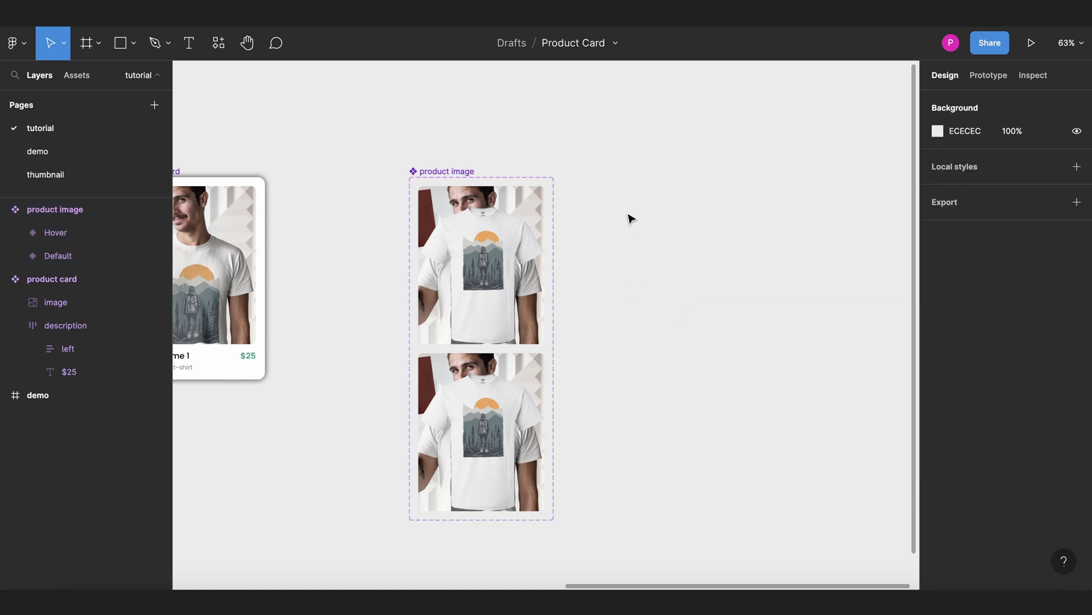
# Step: Set the layer opacity of the "tshirt + design" group in the Default variant to 0%
pyautogui.scroll(3, 501, 228)
pyautogui.doubleClick(501, 229)
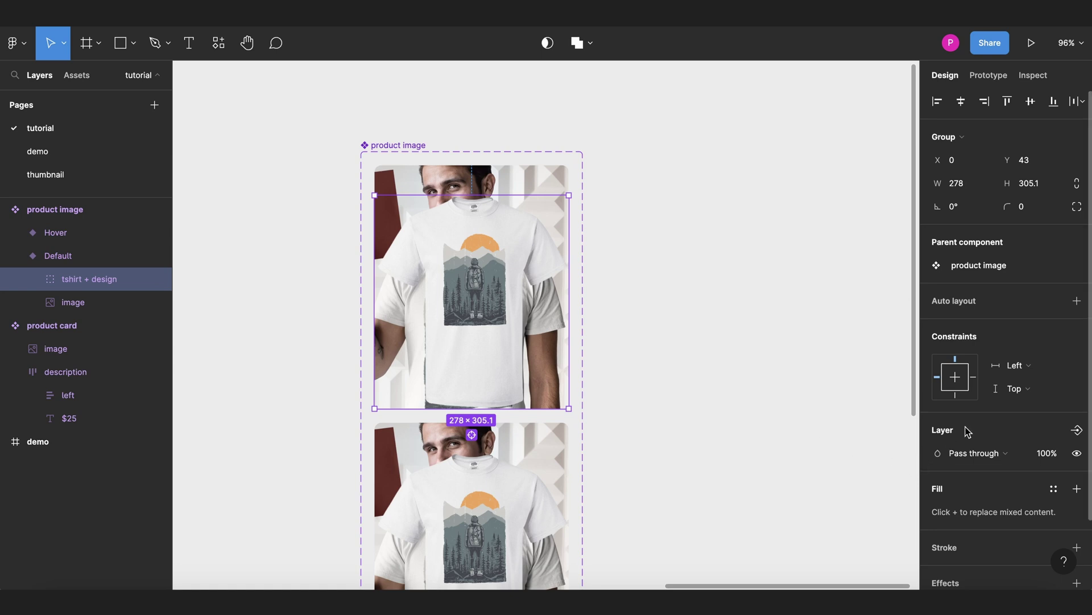
pyautogui.click(1046, 455)
pyautogui.write('0')
pyautogui.press('Return')
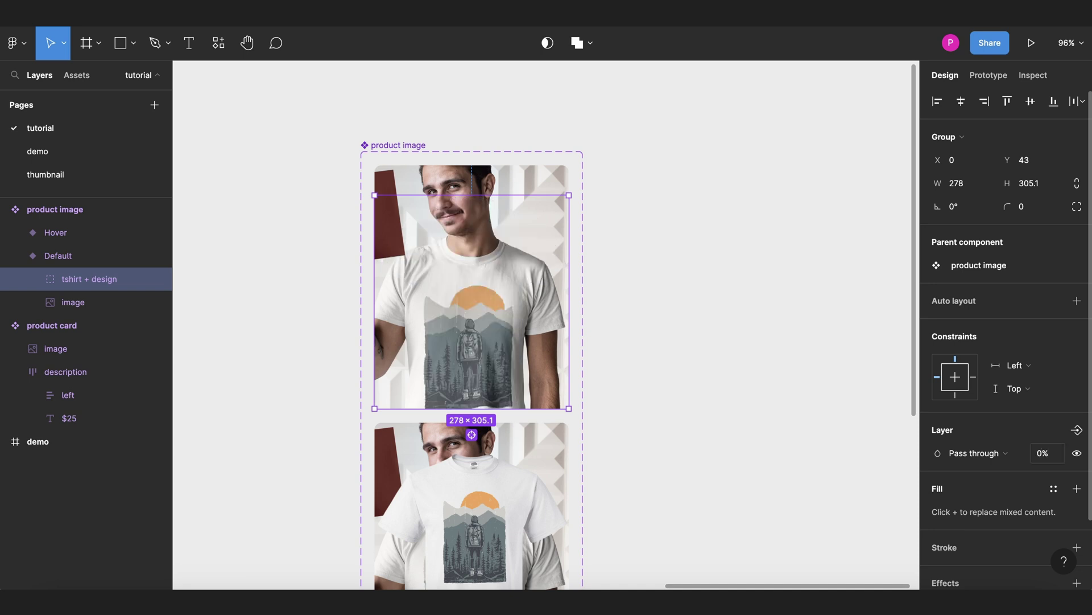
pyautogui.click(705, 327)
# Step: Vertically center the "tshirt + design" group within the Hover variant
pyautogui.scroll(-5, 715, 326)
pyautogui.click(484, 307)
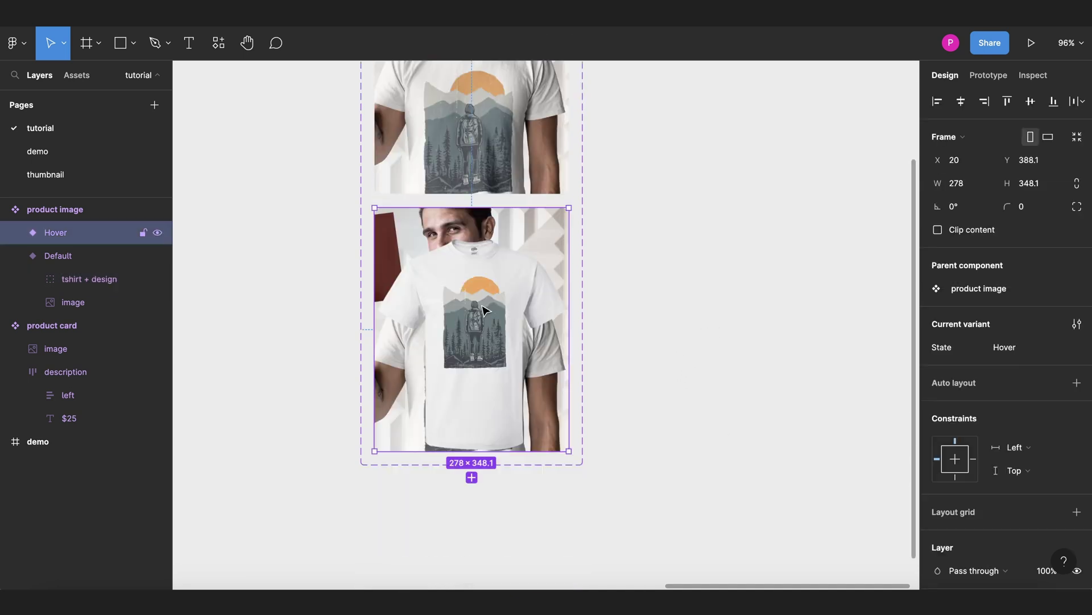
pyautogui.doubleClick(484, 308)
pyautogui.click(671, 259)
pyautogui.doubleClick(500, 267)
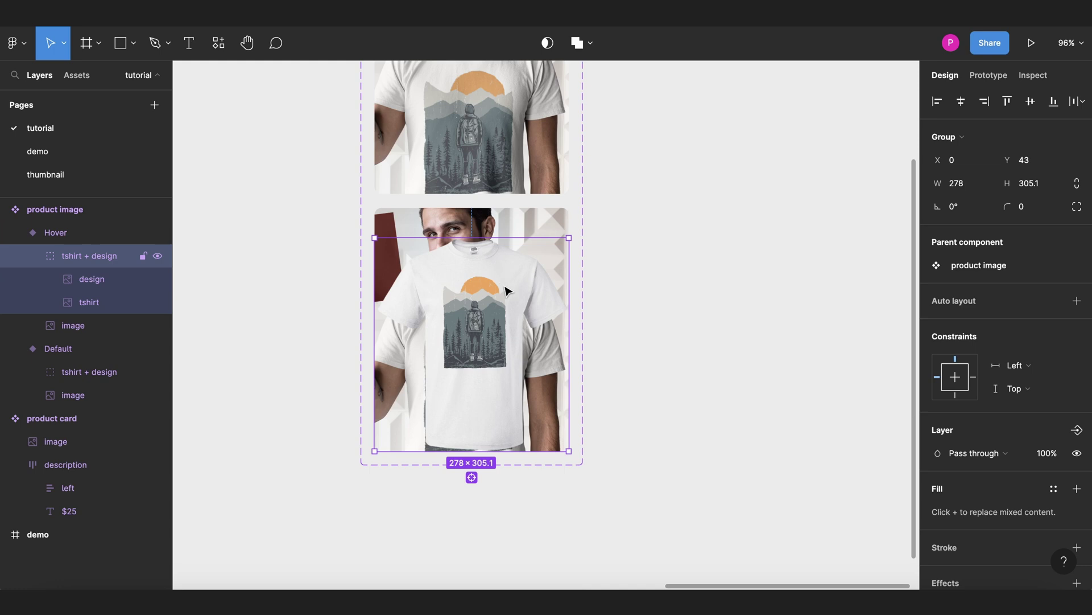
pyautogui.click(1029, 101)
pyautogui.click(665, 215)
# Step: Shrink the image layer in the Hover variant around its center to about 260 × 326
pyautogui.click(532, 220)
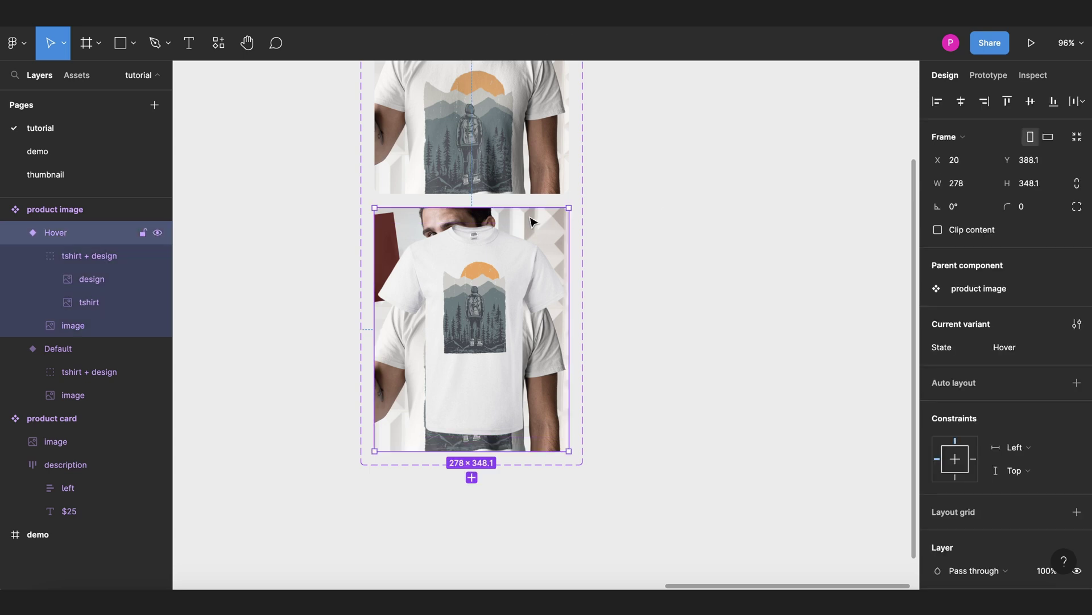
pyautogui.scroll(3, 530, 221)
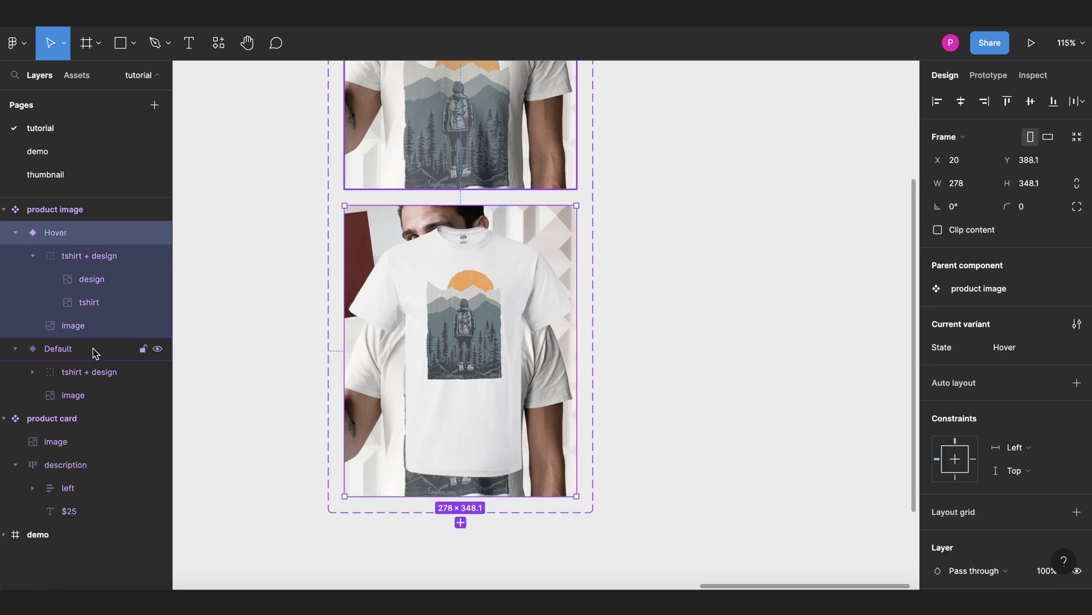
pyautogui.click(80, 328)
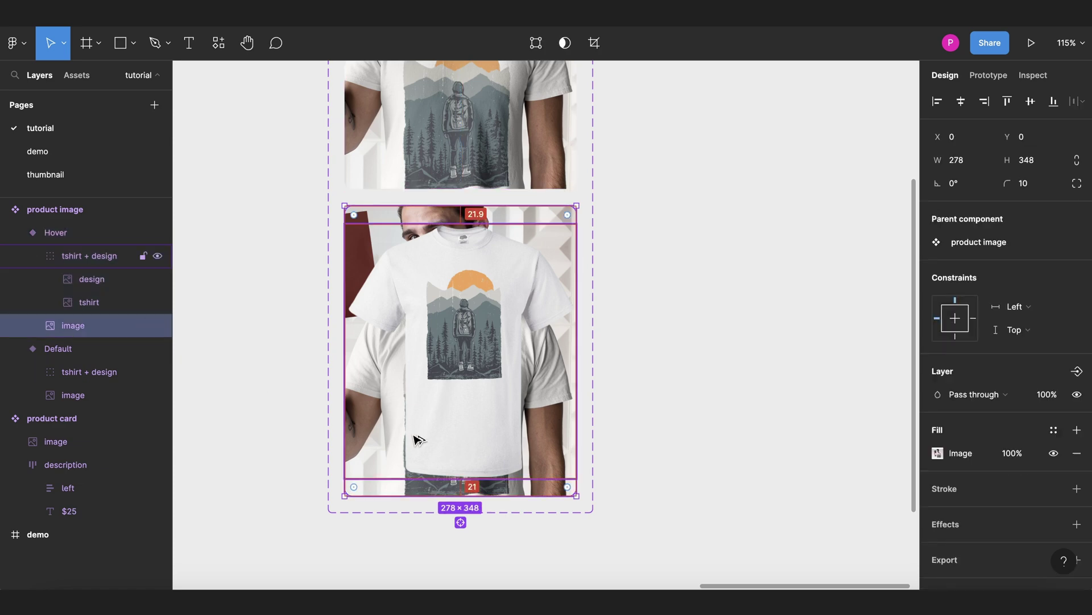
pyautogui.moveTo(575, 495); pyautogui.dragTo(566, 487)
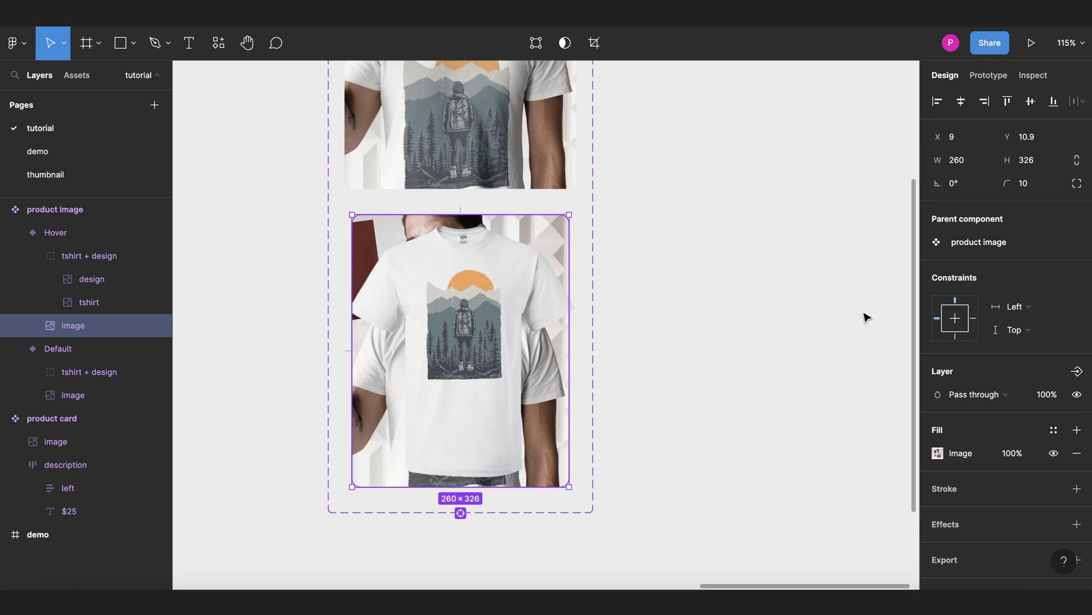
# Step: Add a green 0F9A81 fill at 85% opacity over the photo in the Hover variant's image layer
pyautogui.click(1076, 430)
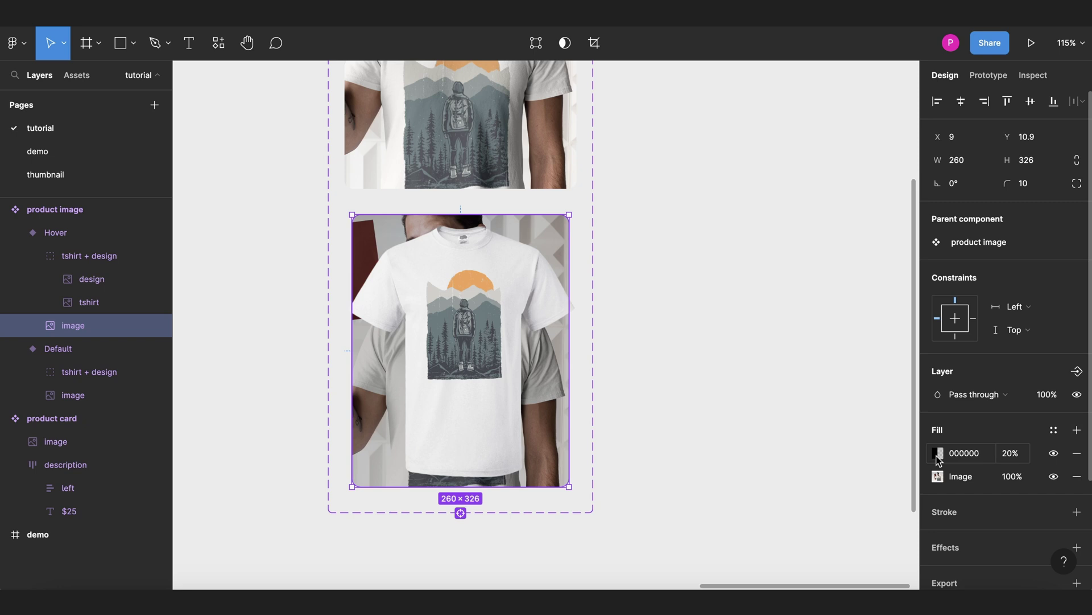
pyautogui.click(937, 454)
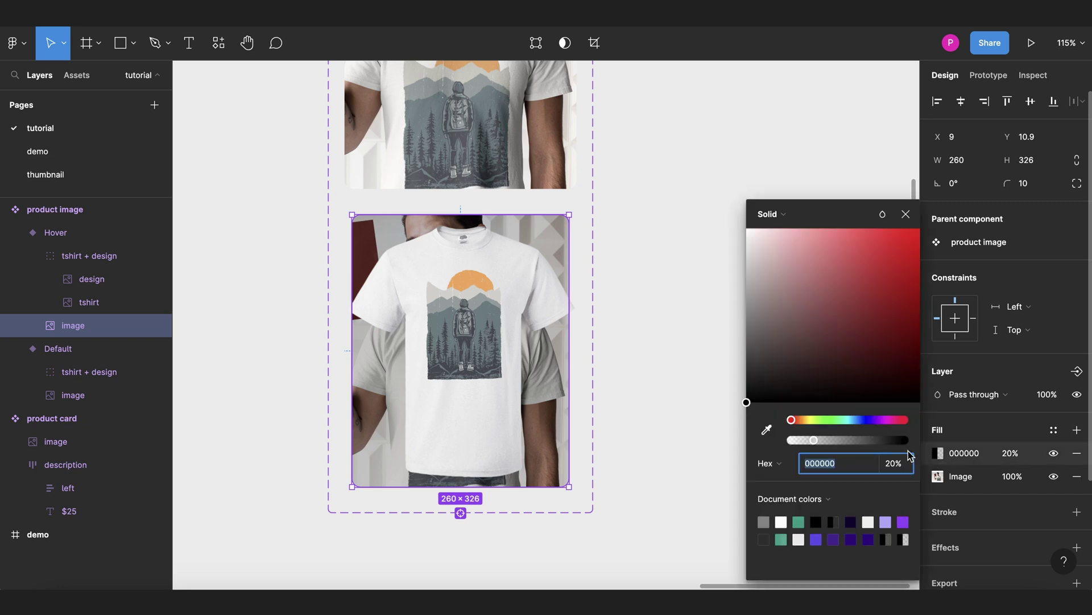
pyautogui.click(798, 521)
pyautogui.click(1010, 453)
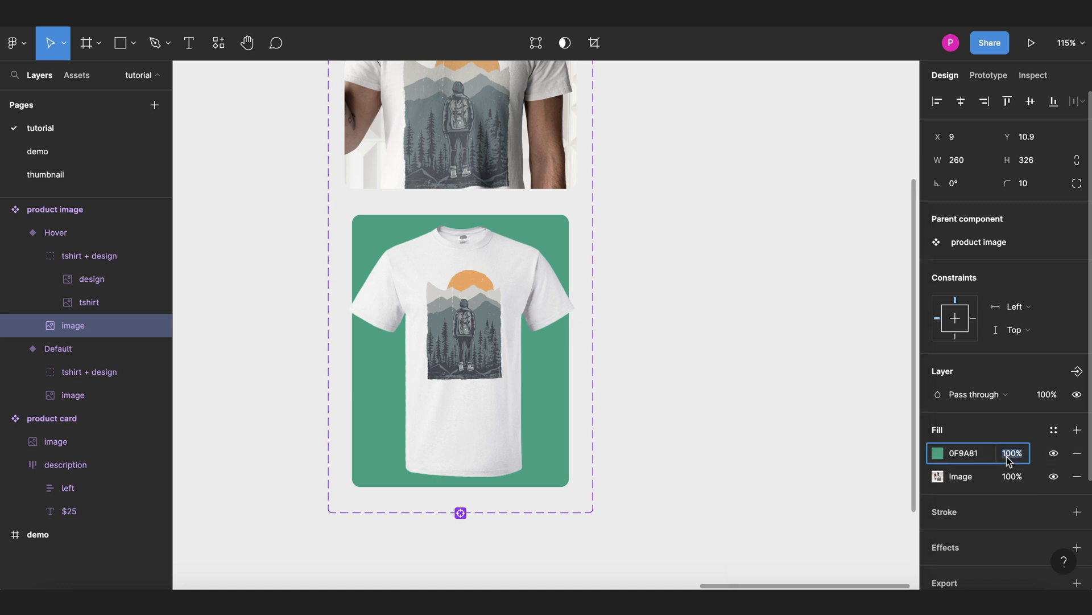
pyautogui.write('85')
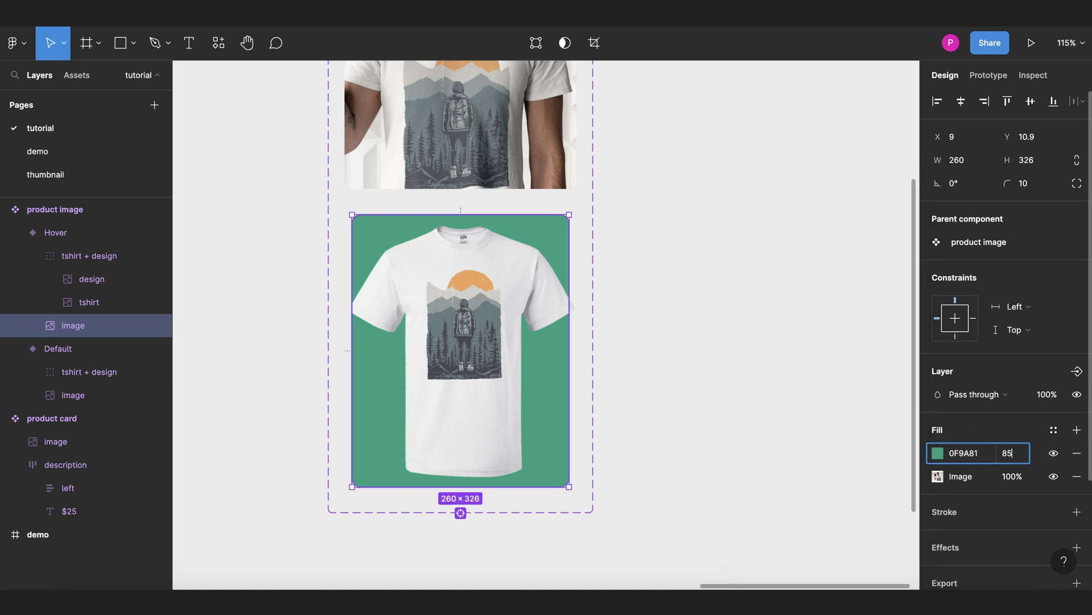
pyautogui.press('Return')
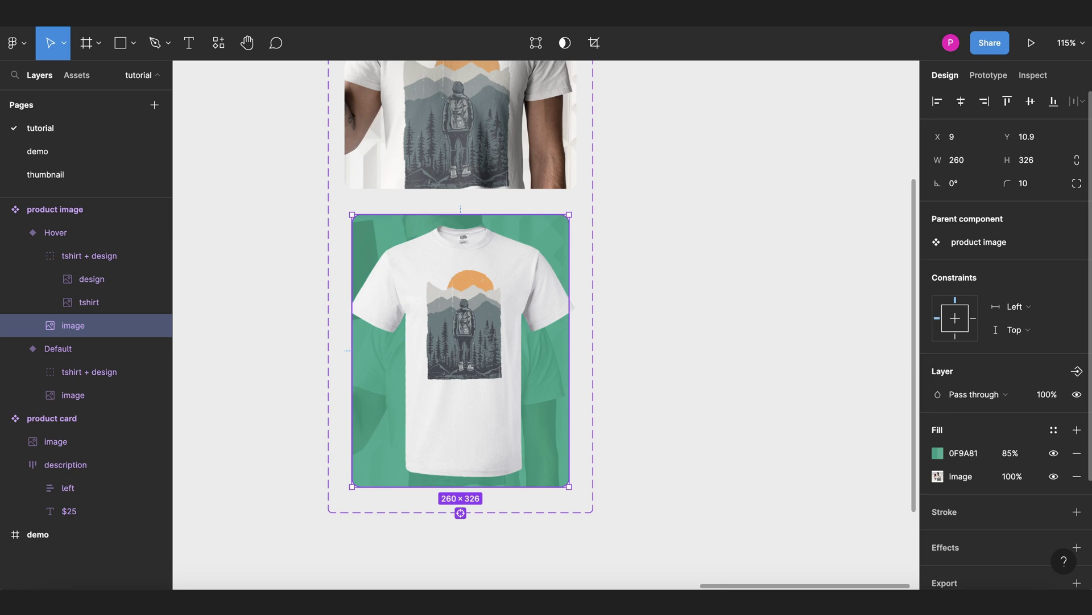
pyautogui.click(686, 288)
# Step: Create a prototype connection from the Default variant to the Hover variant of the product image
pyautogui.scroll(-3, 686, 288)
pyautogui.scroll(1, 686, 287)
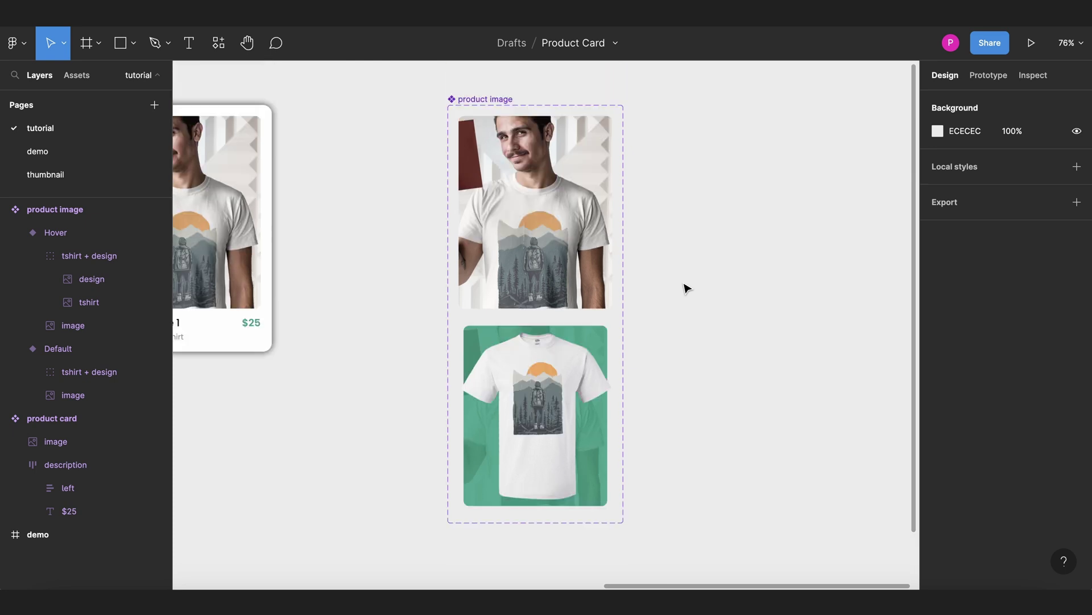
pyautogui.click(590, 216)
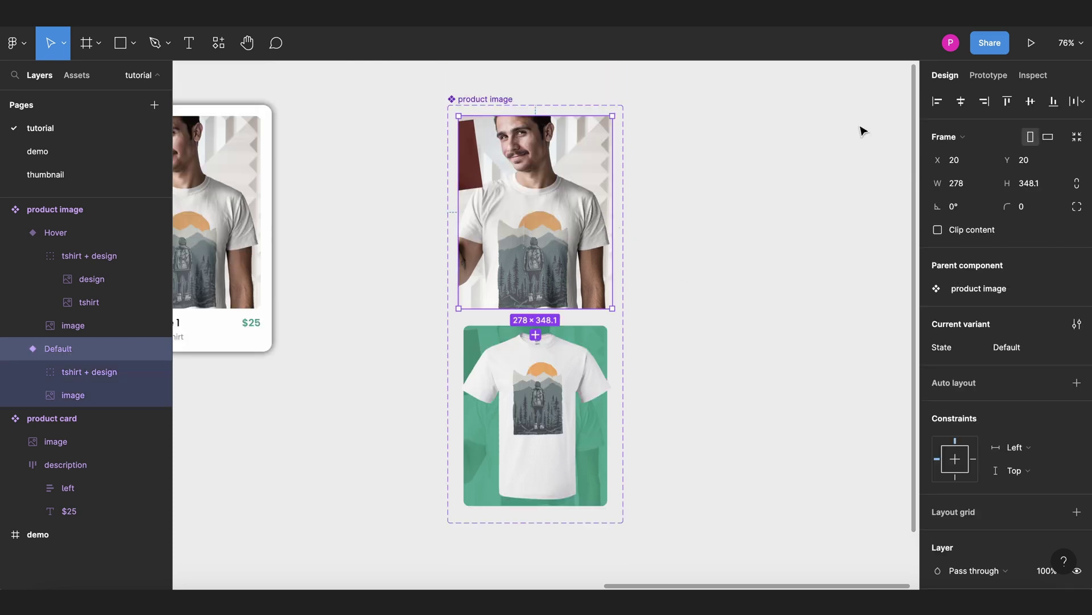
pyautogui.click(989, 75)
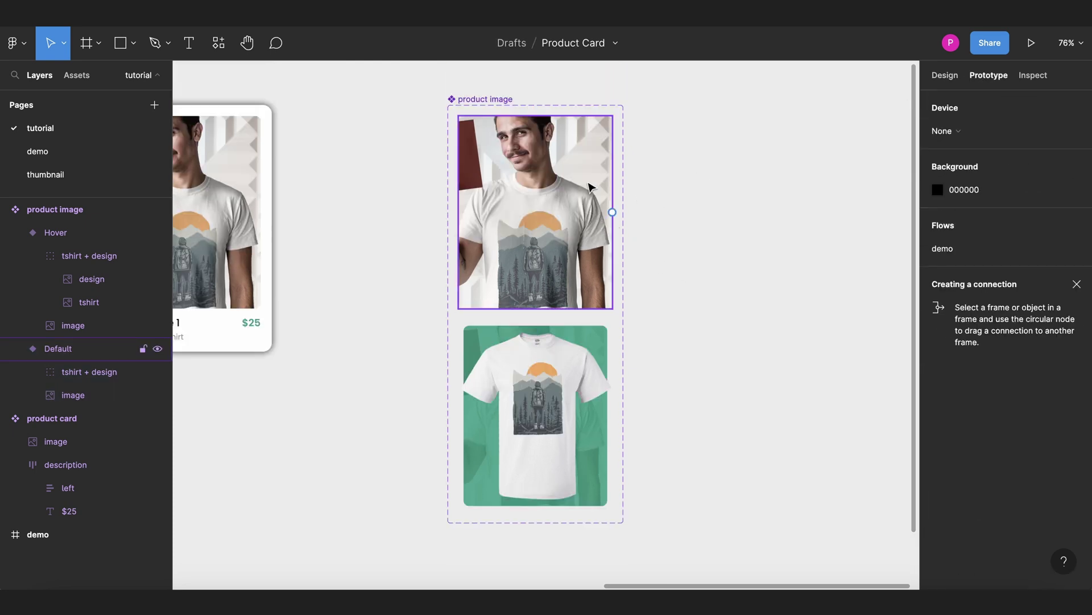
pyautogui.click(592, 190)
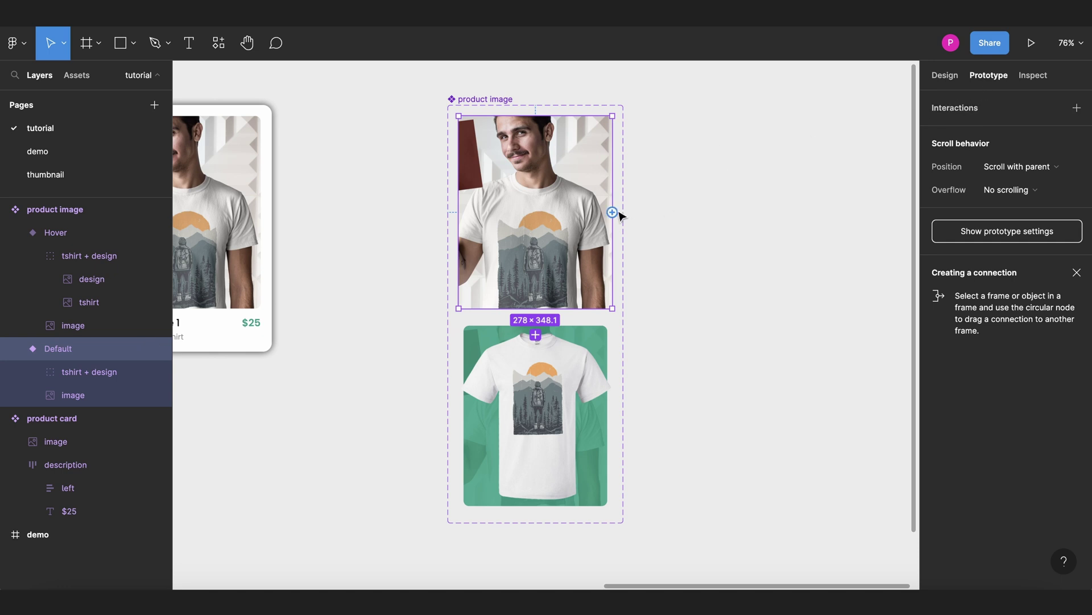
pyautogui.moveTo(612, 212); pyautogui.dragTo(620, 260)
pyautogui.scroll(5, 569, 346)
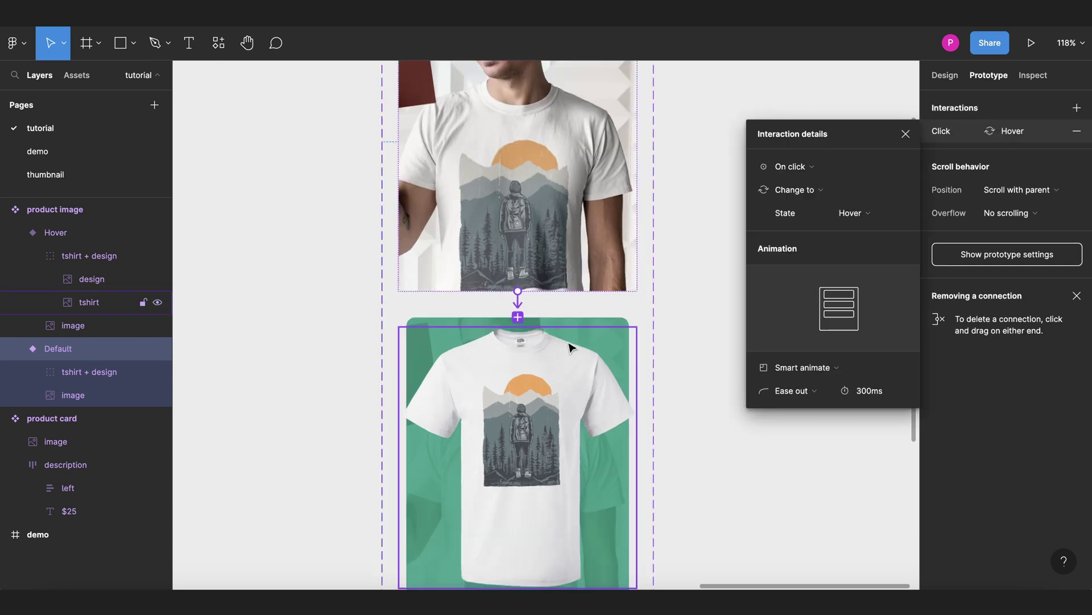
# Step: Set the trigger of the Default variant's interaction to While hovering
pyautogui.click(794, 178)
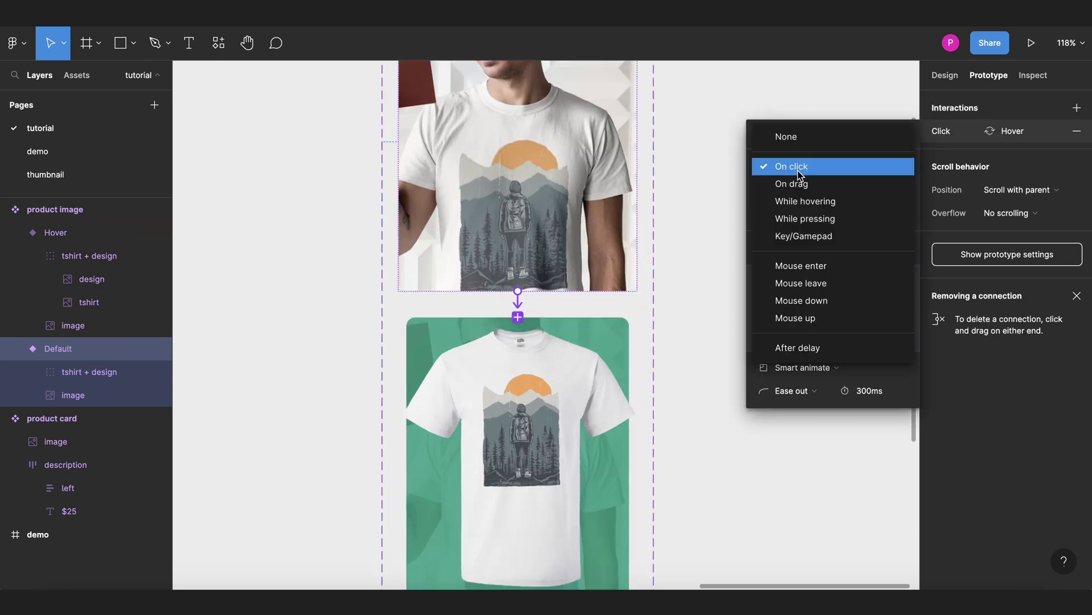
pyautogui.click(803, 206)
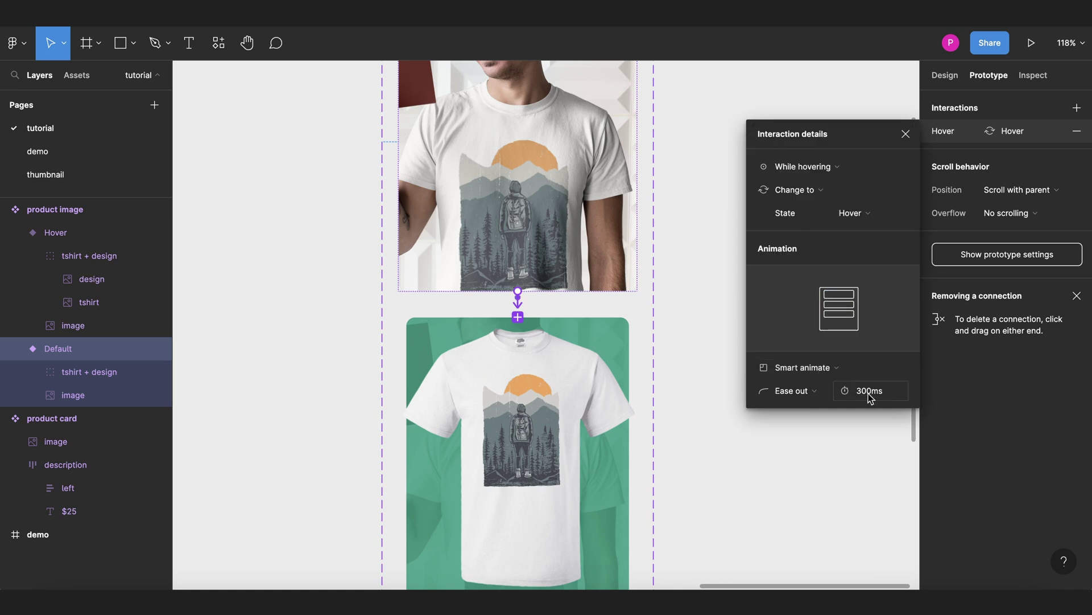
pyautogui.click(905, 134)
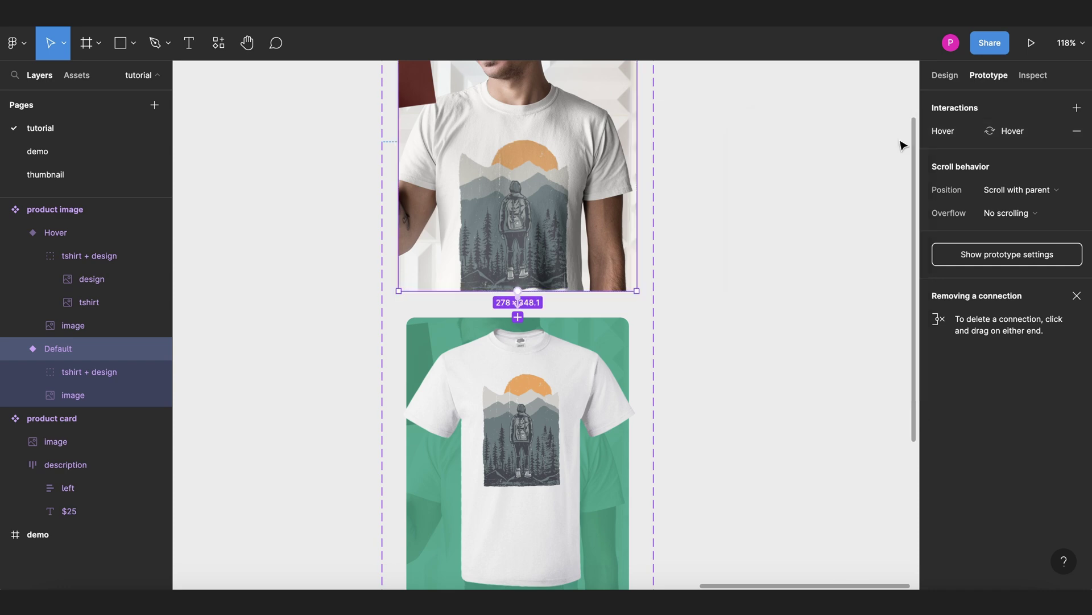
# Step: Replace the image inside the product card component with the copied Default variant of the product image
pyautogui.keyDown('ctrl'); pyautogui.scroll(-3, 811, 217); pyautogui.keyUp('ctrl')
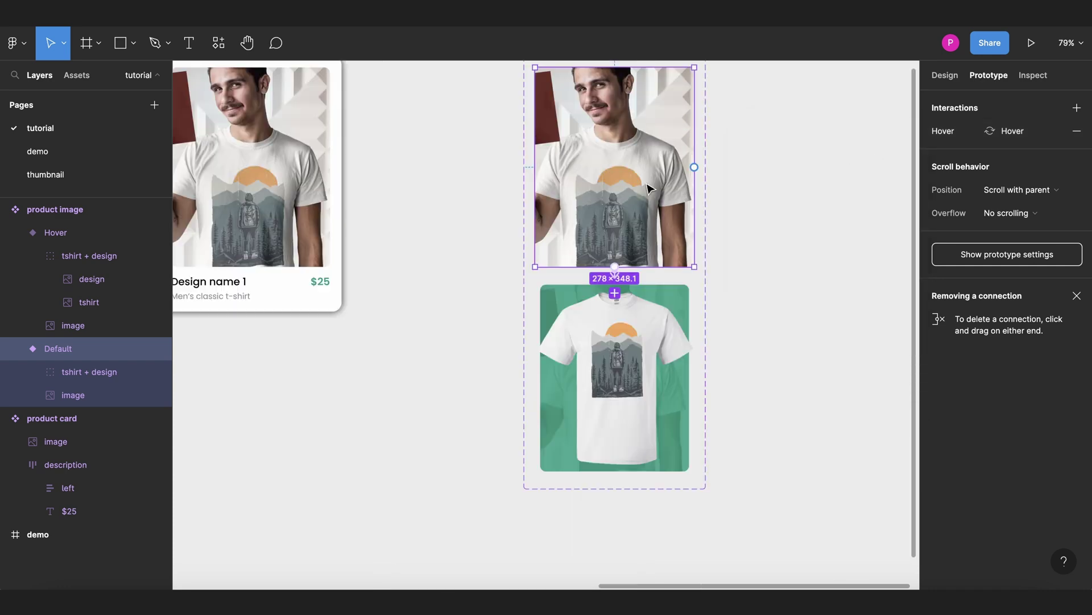
pyautogui.hscroll(-5, 626, 170)
pyautogui.click(553, 133)
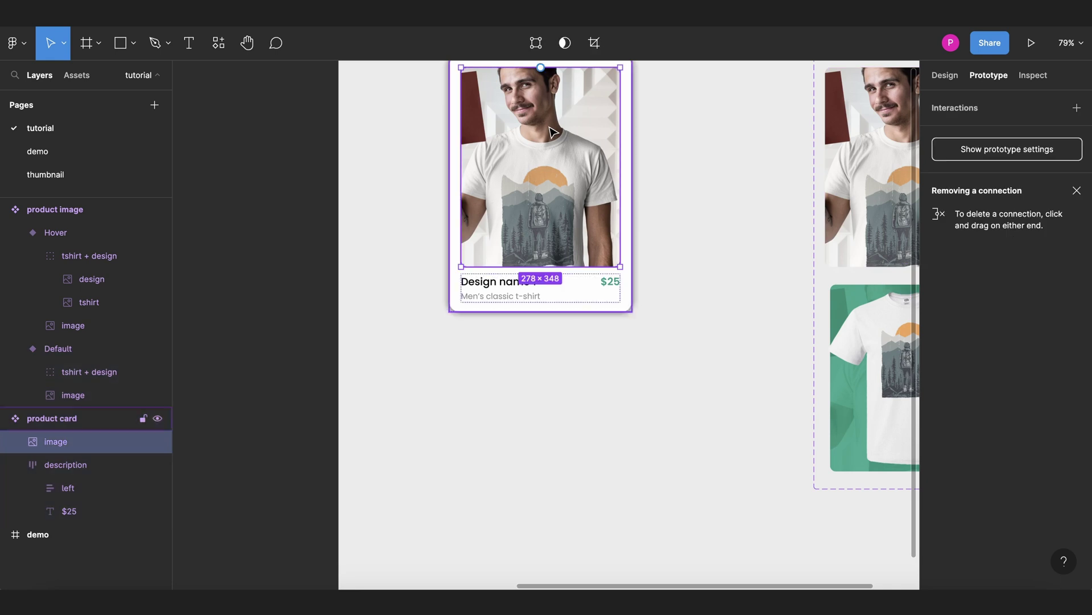
pyautogui.scroll(3, 568, 208)
pyautogui.rightClick(561, 261)
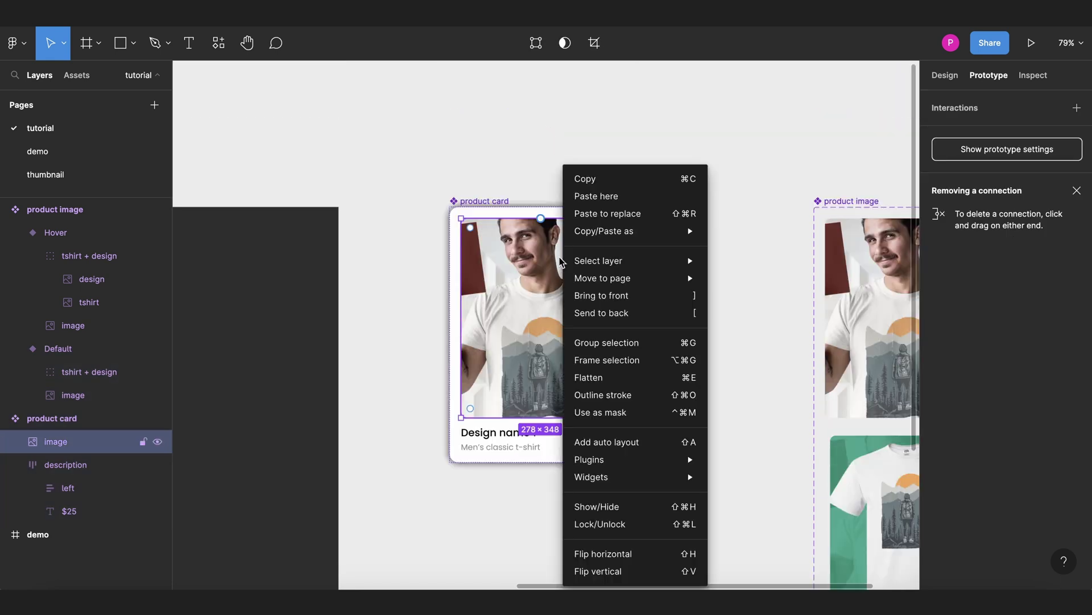
pyautogui.click(607, 213)
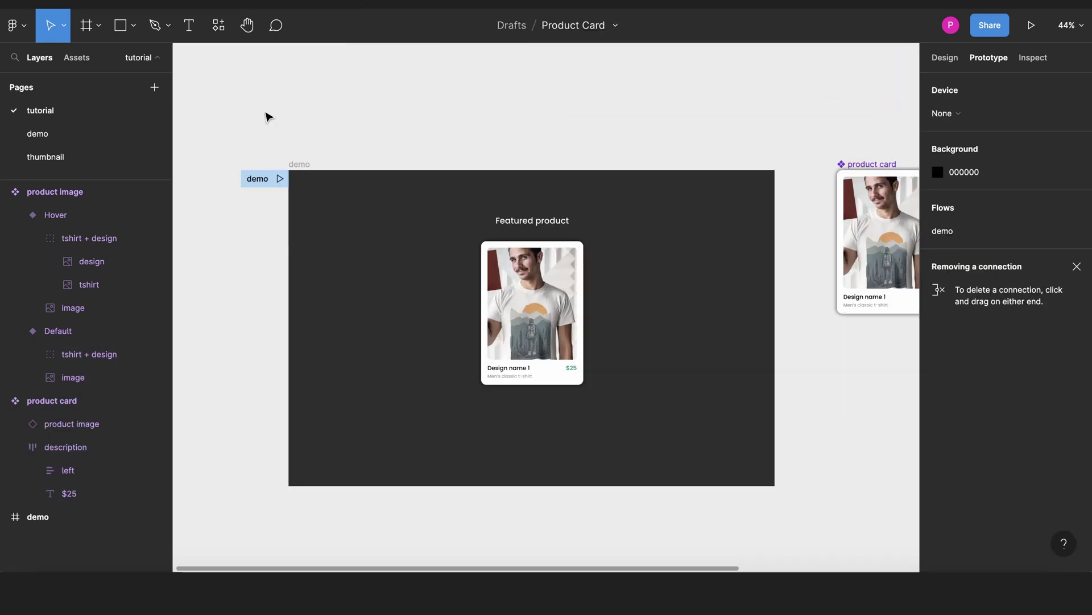
# Step: Run the demo prototype and test the hover interaction on the product card's image
pyautogui.hotkey('ctrl', 'alt', 'Return')
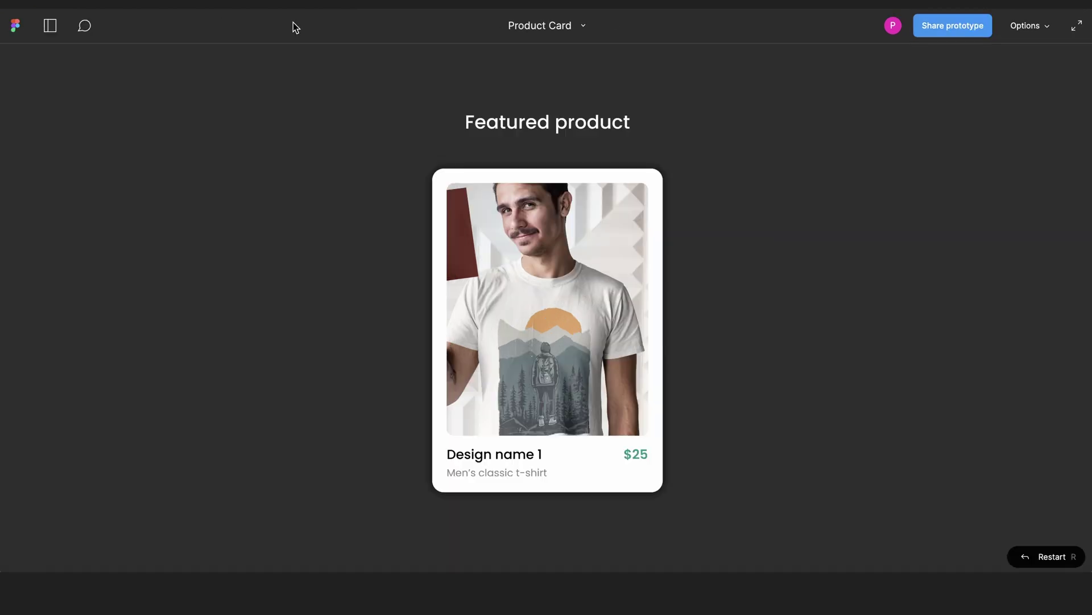
pyautogui.moveTo(519, 237)
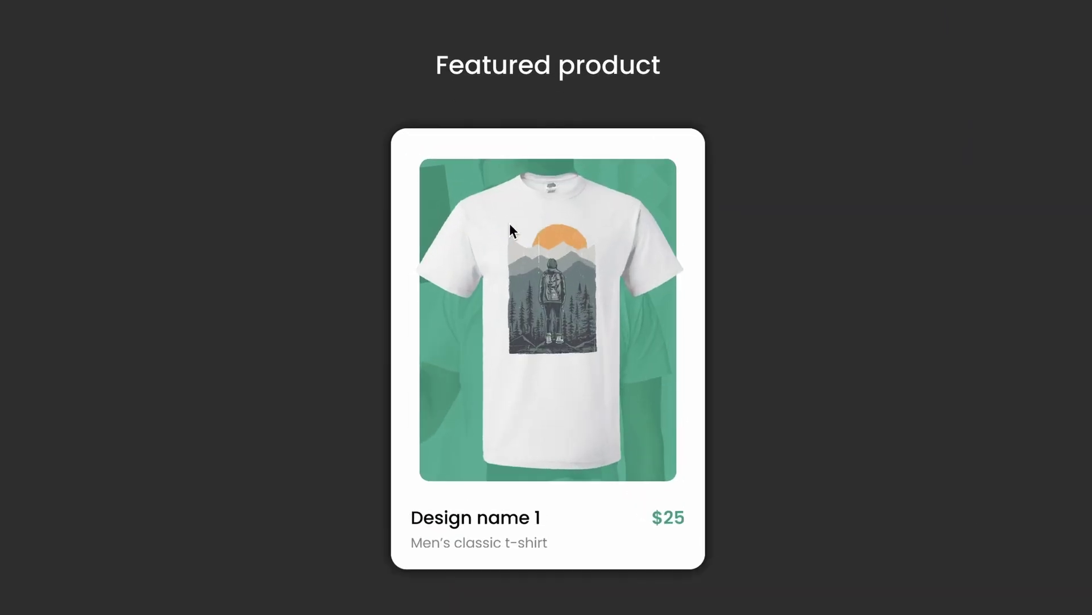